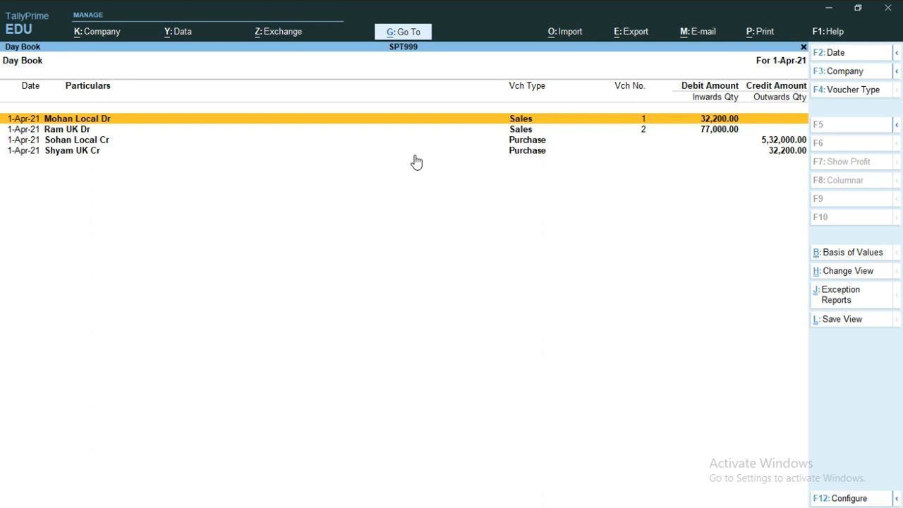
Leave the Day Book and open the Account Books reports
{"action": "key", "text": "Escape"}
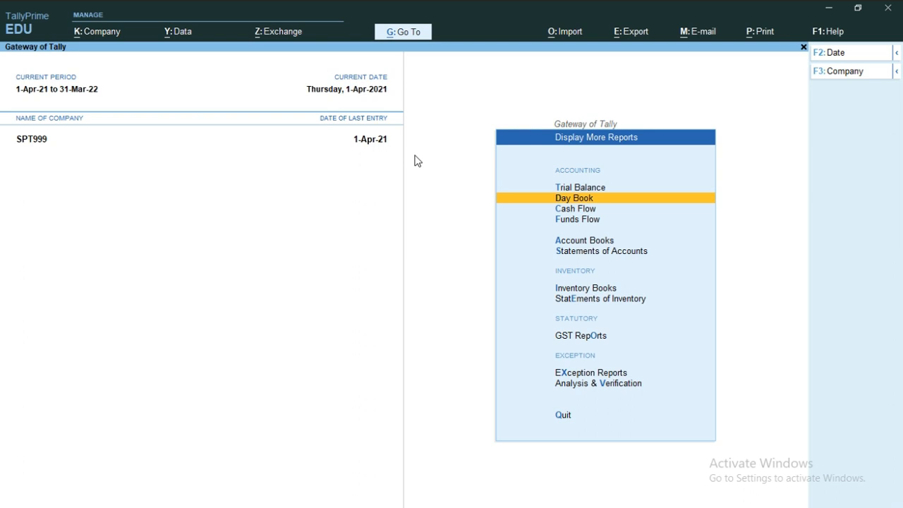
{"action": "key", "text": "Escape"}
{"action": "key", "text": "Return"}
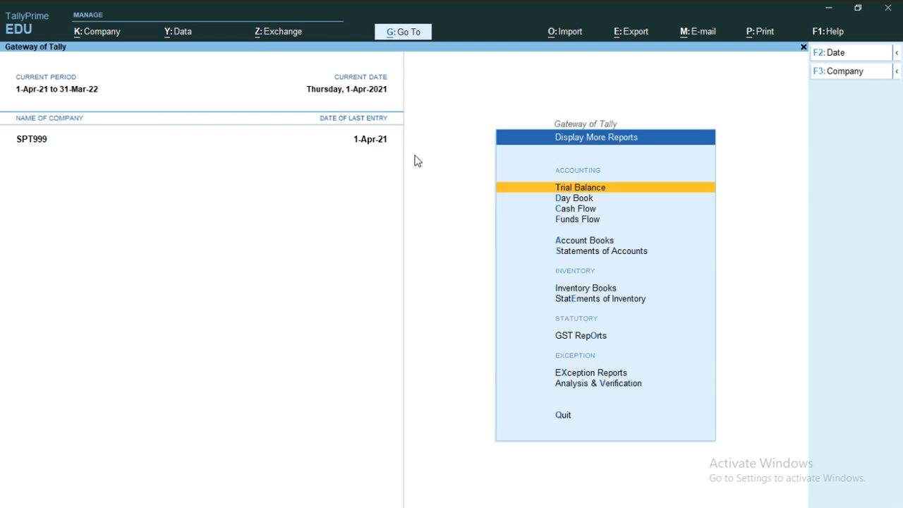
{"action": "key", "text": "Down"}
{"action": "key", "text": "Down"}
{"action": "key", "text": "Down"}
{"action": "key", "text": "Down"}
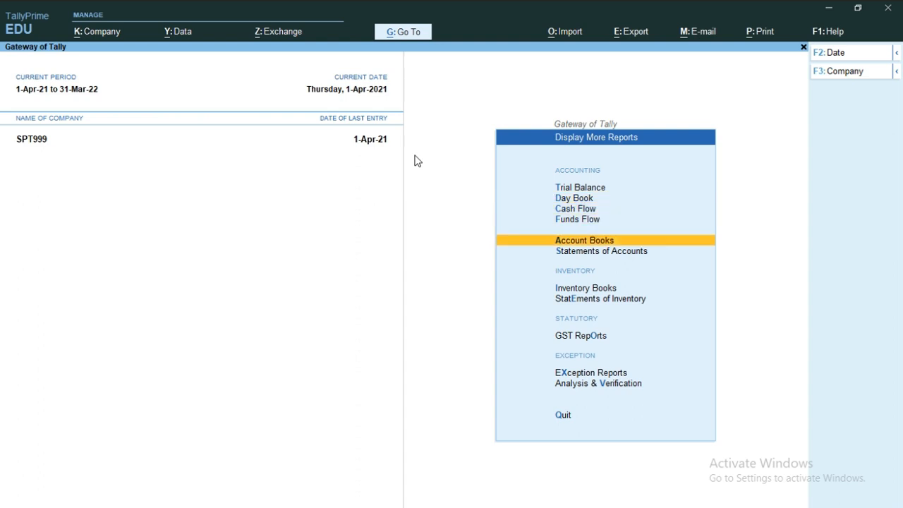
{"action": "key", "text": "Return"}
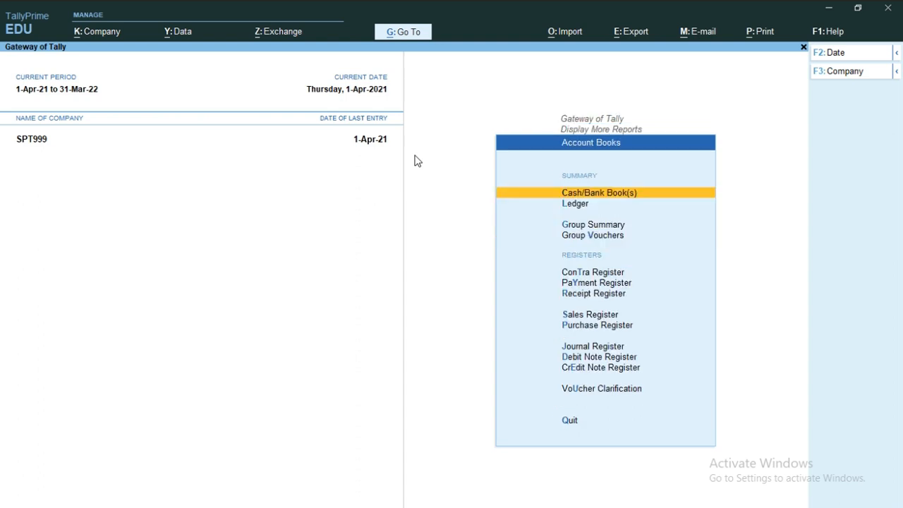
Open the Group Summary for the Duties & Taxes group
{"action": "key", "text": "Down"}
{"action": "key", "text": "Down"}
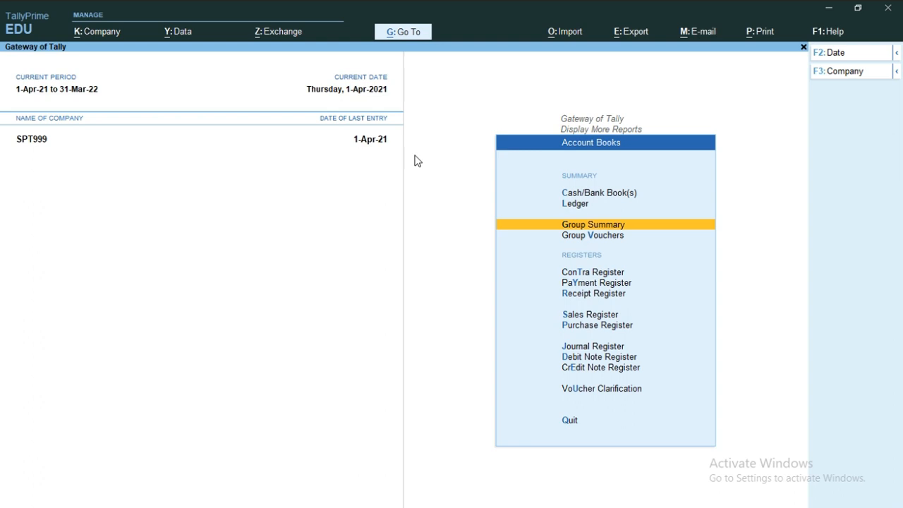
{"action": "key", "text": "Return"}
{"action": "type", "text": "Dut"}
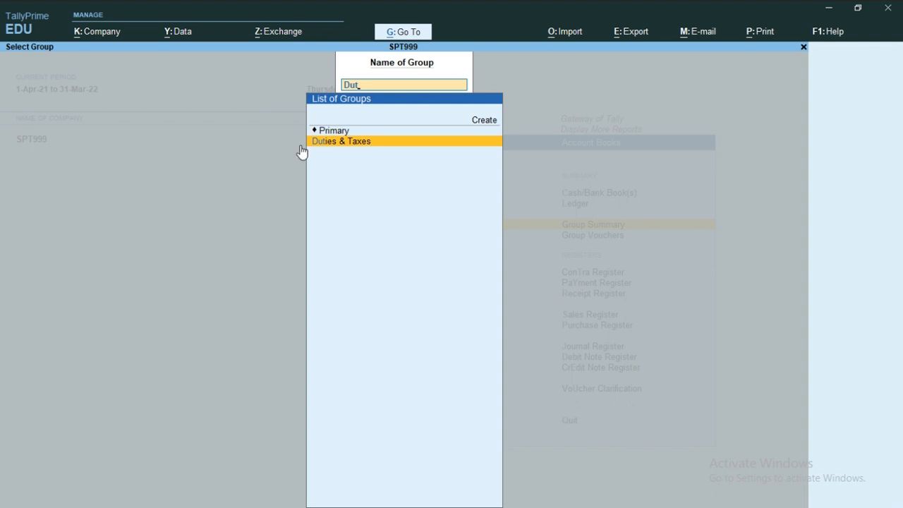
{"action": "key", "text": "Return"}
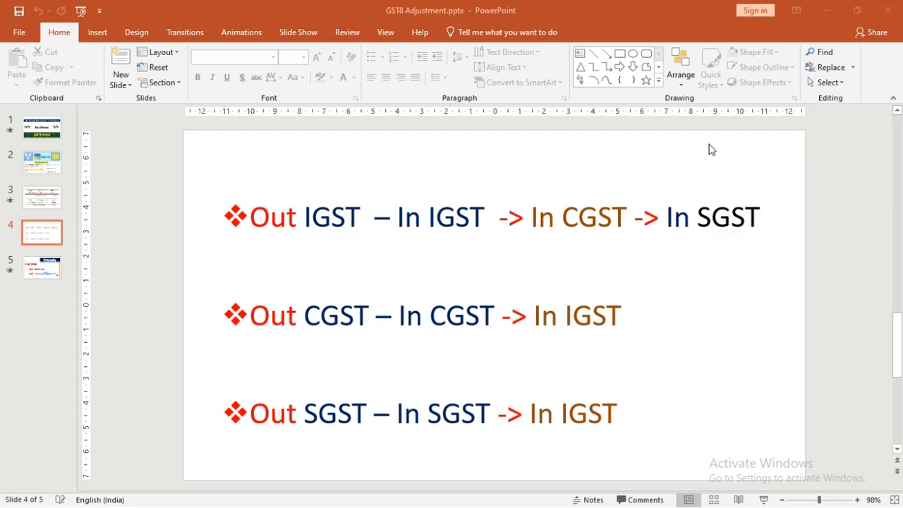
Present the GST set-off order slide in PowerPoint and, back in TallyPrime, examine the Output IGST and Input IGST balances
{"action": "key", "text": "shift+F5"}
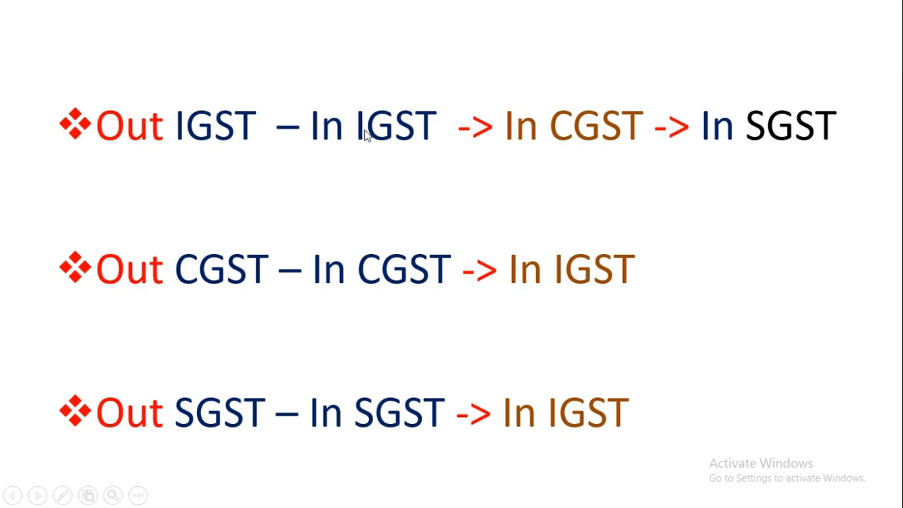
{"action": "key", "text": "alt+Tab"}
{"action": "key", "text": "alt+Tab"}
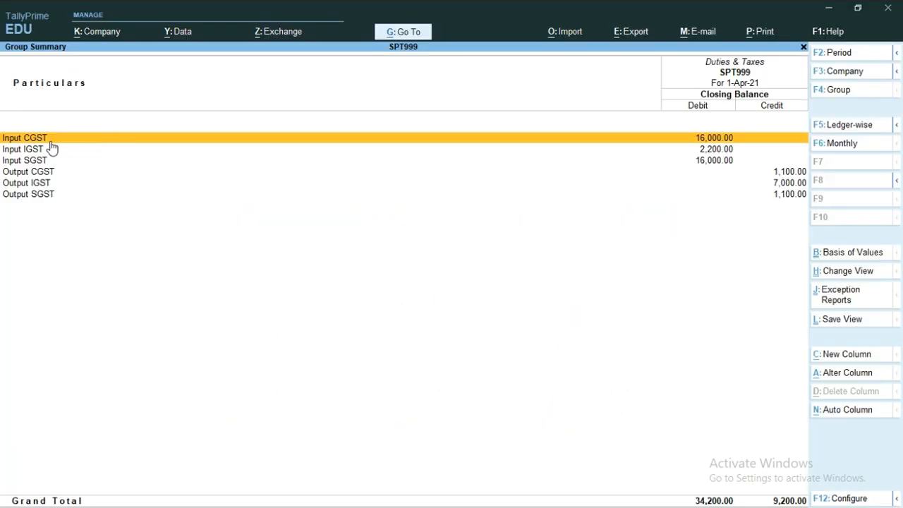
{"action": "left_click", "coordinate": [42, 185]}
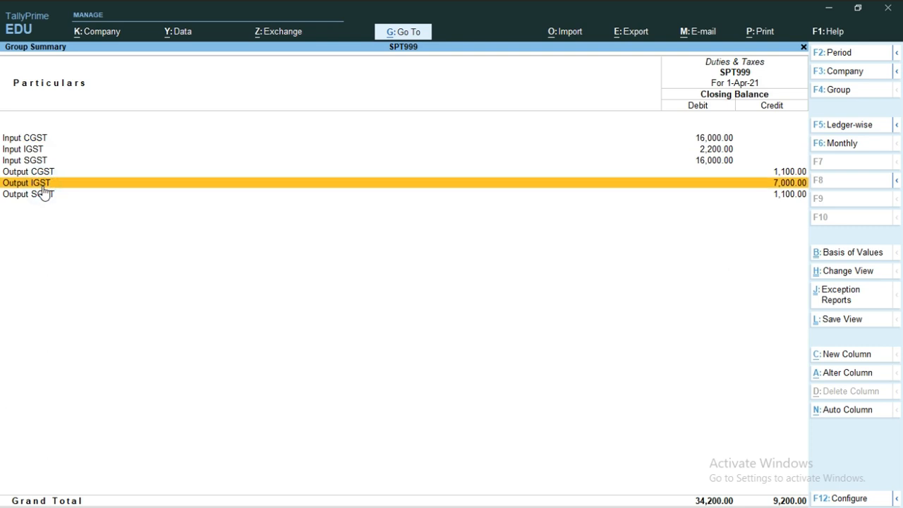
{"action": "left_click", "coordinate": [35, 151]}
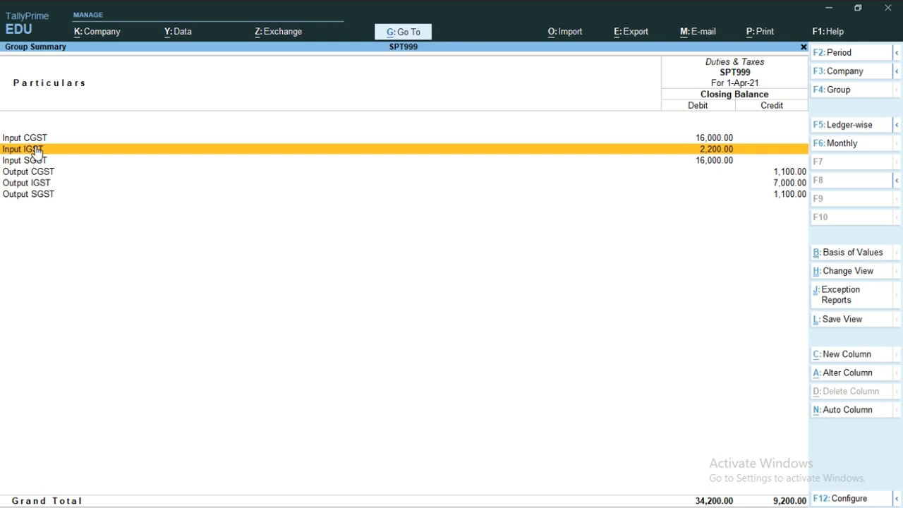
Leave the Group Summary and start a Journal voucher dated 1-Apr-21
{"action": "key", "text": "Escape"}
{"action": "key", "text": "Escape"}
{"action": "key", "text": "Escape"}
{"action": "key", "text": "Escape"}
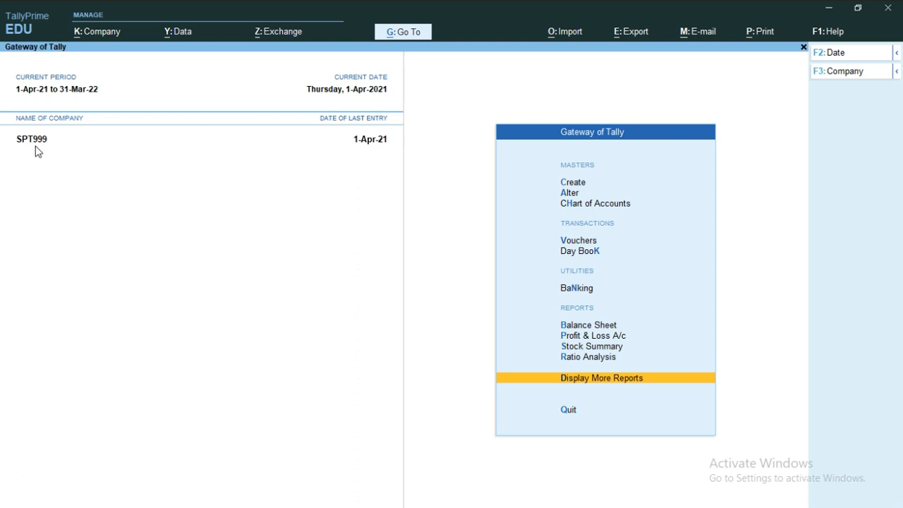
{"action": "key", "text": "Up"}
{"action": "key", "text": "Up"}
{"action": "key", "text": "Up"}
{"action": "key", "text": "Up"}
{"action": "key", "text": "Up"}
{"action": "key", "text": "Up"}
{"action": "key", "text": "Up"}
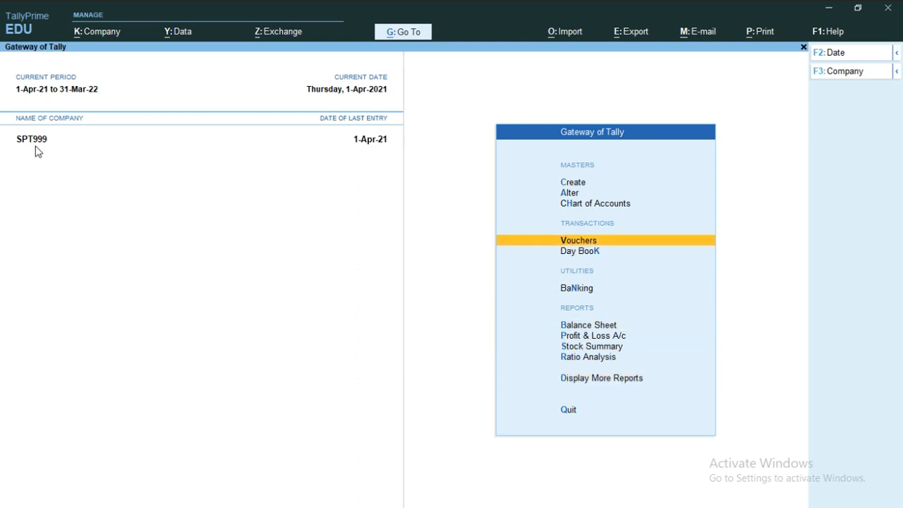
{"action": "key", "text": "Return"}
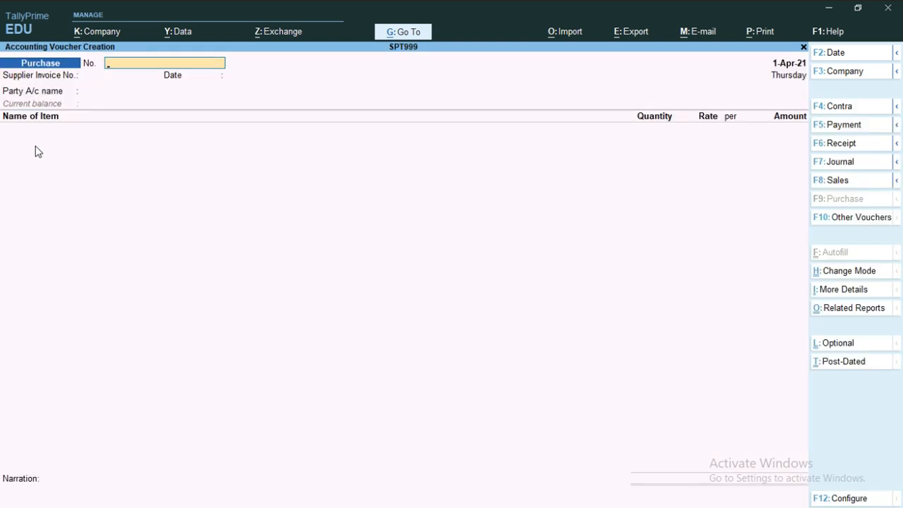
{"action": "key", "text": "F7"}
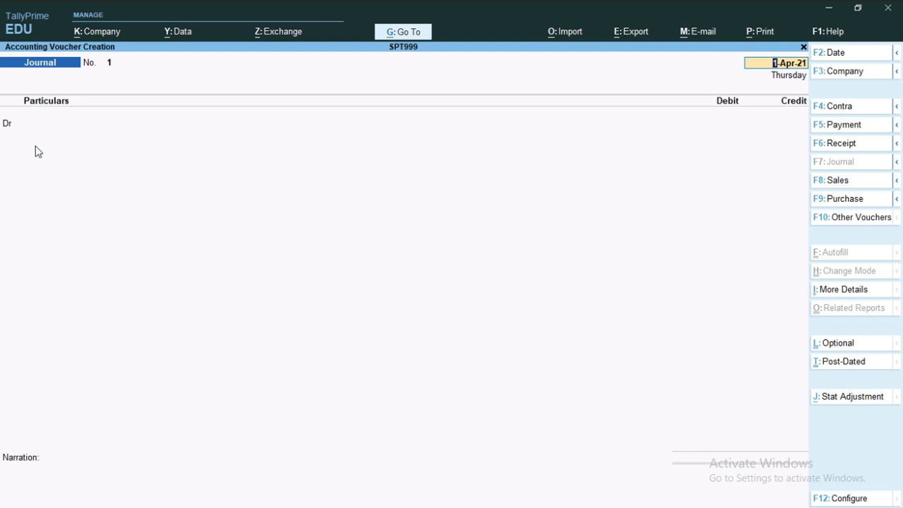
{"action": "key", "text": "Return"}
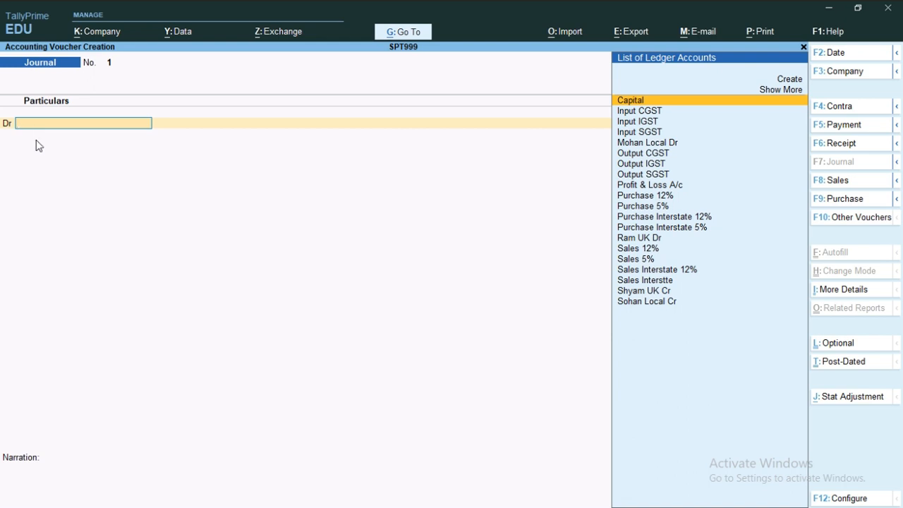
Choose Output IGST as the debit ledger of the journal voucher
{"action": "type", "text": "Ou"}
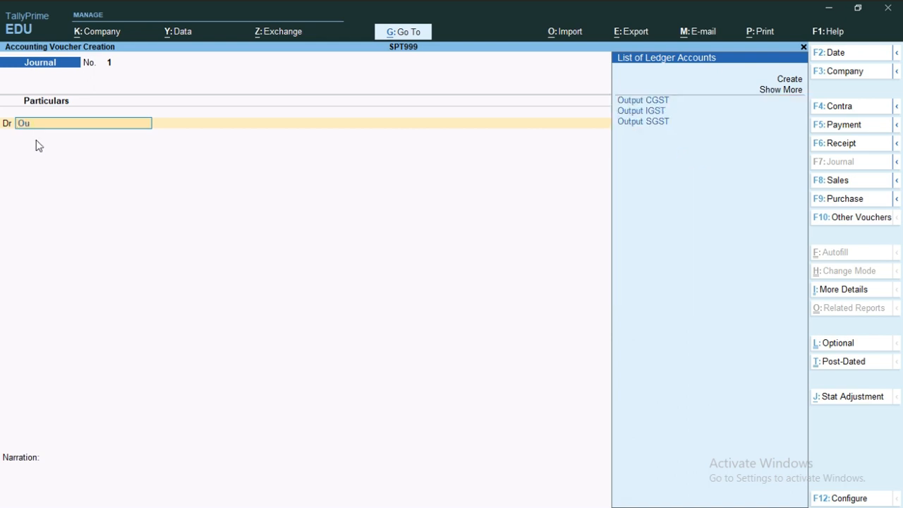
{"action": "type", "text": "t"}
{"action": "key", "text": "Down"}
{"action": "key", "text": "Return"}
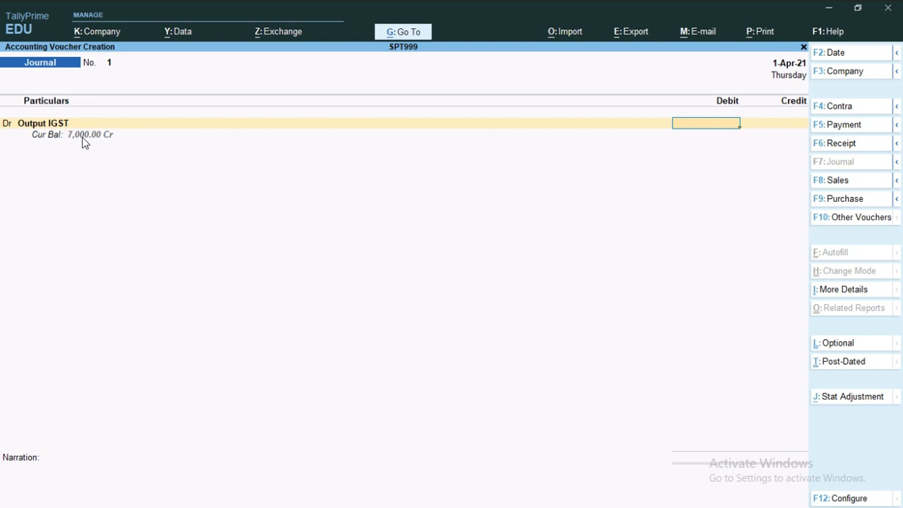
{"action": "type", "text": "70000"}
{"action": "key", "text": "BackSpace"}
{"action": "key", "text": "BackSpace"}
{"action": "key", "text": "BackSpace"}
{"action": "key", "text": "BackSpace"}
{"action": "key", "text": "BackSpace"}
Debit Output IGST by 2,200 against a 2,200 credit to Input IGST, save the journal and quit voucher creation
{"action": "type", "text": "2200"}
{"action": "key", "text": "Return"}
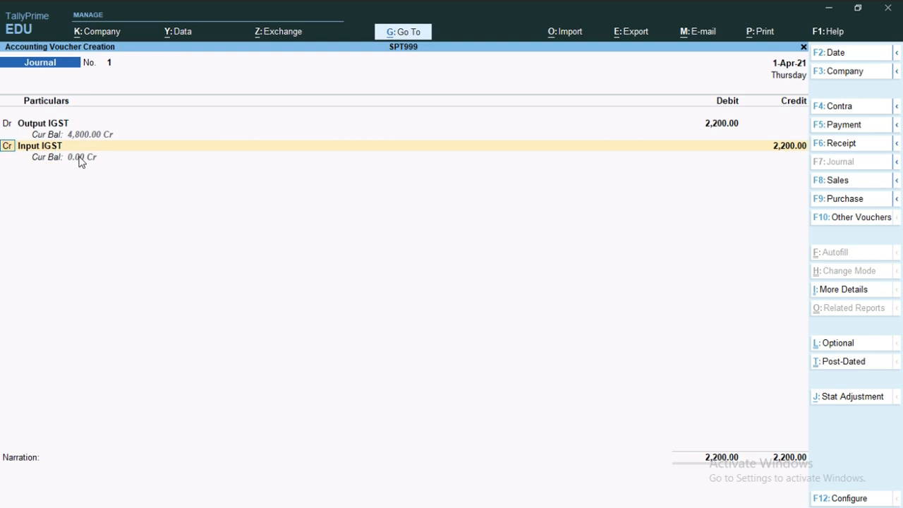
{"action": "key", "text": "Return"}
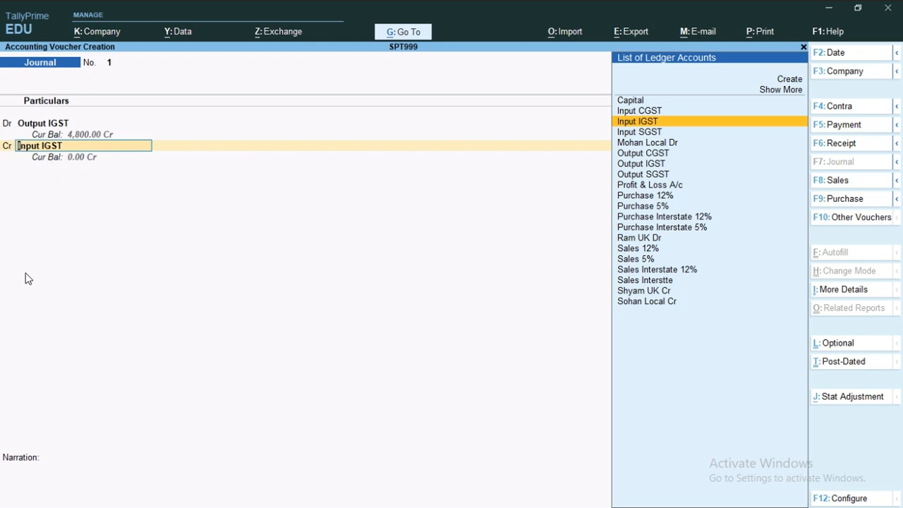
{"action": "key", "text": "Return"}
{"action": "key", "text": "Return"}
{"action": "key", "text": "Return"}
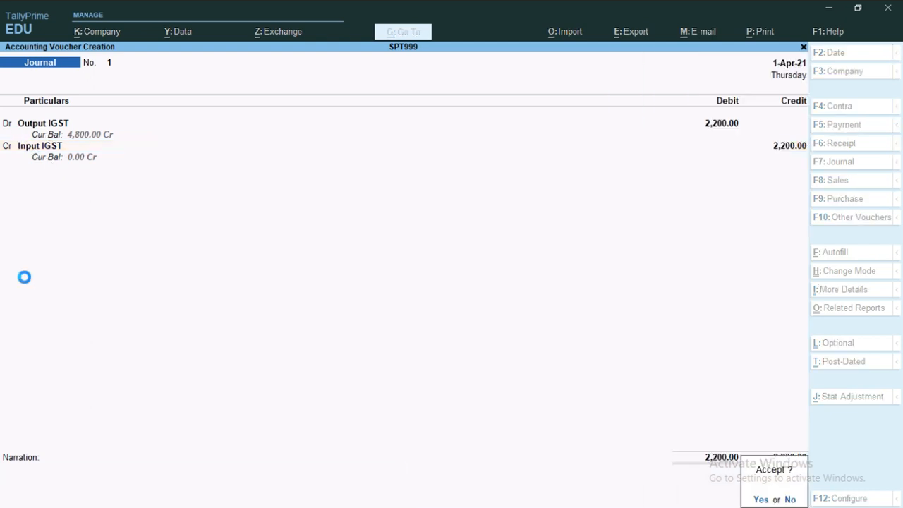
{"action": "key", "text": "Return"}
{"action": "key", "text": "Escape"}
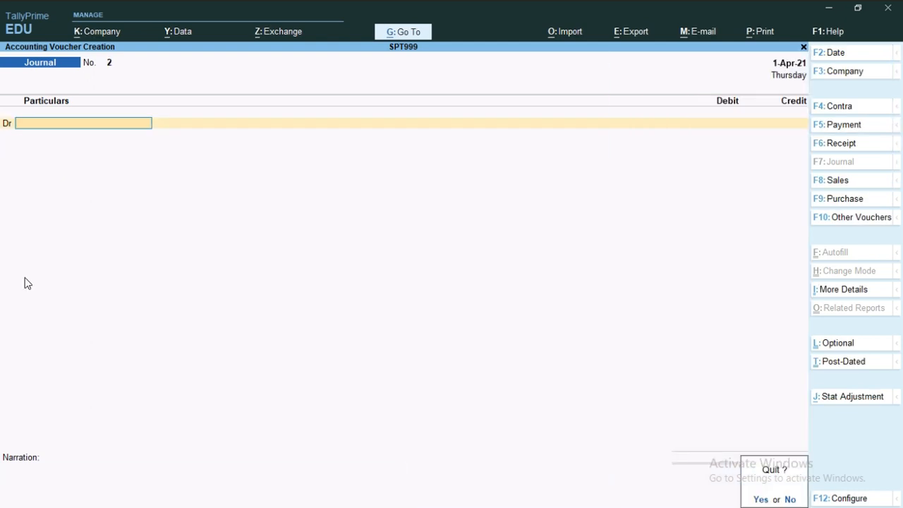
{"action": "key", "text": "Return"}
Open the Account Books from the additional reports to review the tax ledgers
{"action": "key", "text": "Down"}
{"action": "key", "text": "Down"}
{"action": "key", "text": "Down"}
{"action": "key", "text": "Down"}
{"action": "key", "text": "Down"}
{"action": "key", "text": "Down"}
{"action": "key", "text": "Down"}
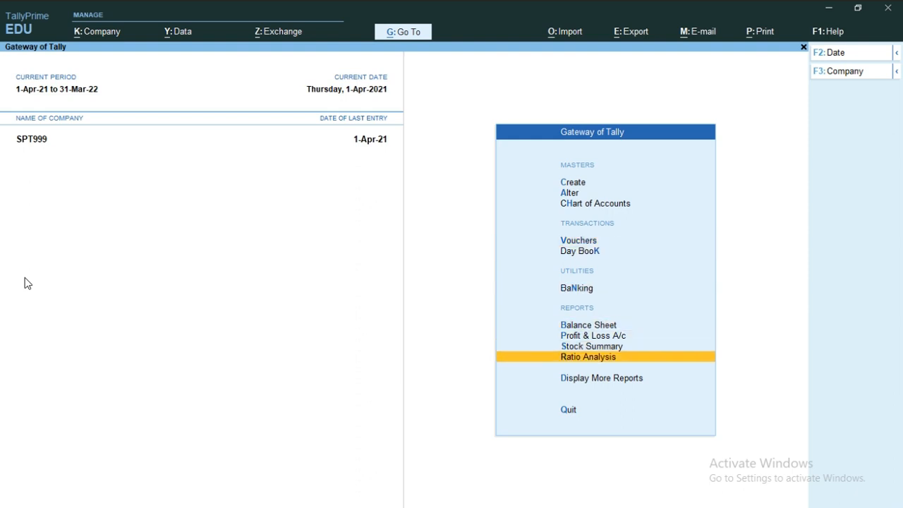
{"action": "key", "text": "Return"}
{"action": "key", "text": "Down"}
{"action": "key", "text": "Down"}
{"action": "key", "text": "Down"}
{"action": "key", "text": "Down"}
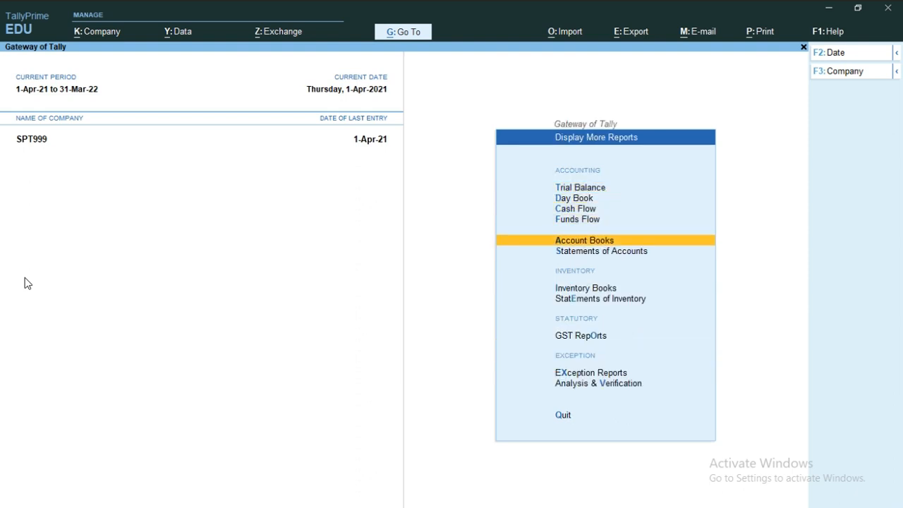
{"action": "key", "text": "Return"}
Display the Duties & Taxes Group Summary to review the GST balances after the IGST adjustment
{"action": "key", "text": "Down"}
{"action": "key", "text": "Down"}
{"action": "key", "text": "Return"}
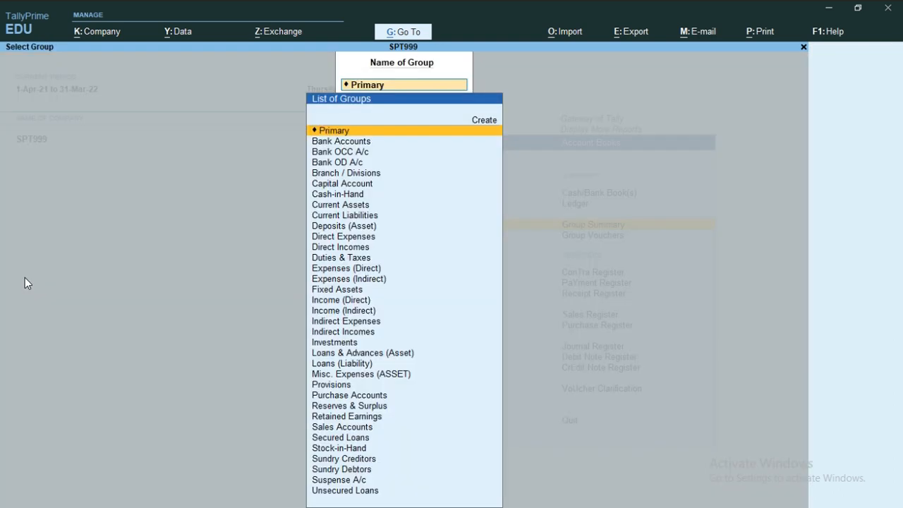
{"action": "type", "text": "Du"}
{"action": "key", "text": "Return"}
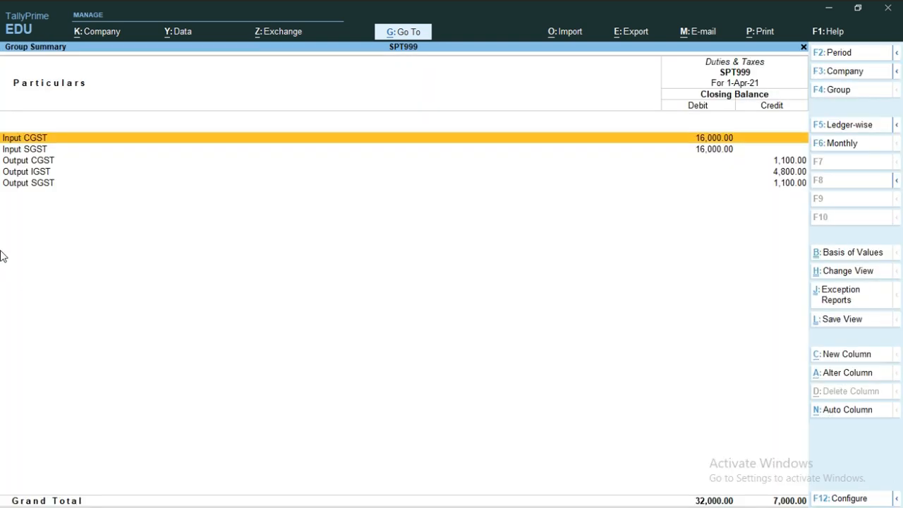
Select Output IGST, consult the set-off order slide in PowerPoint and return to the Group Summary in TallyPrime
{"action": "left_click", "coordinate": [35, 174]}
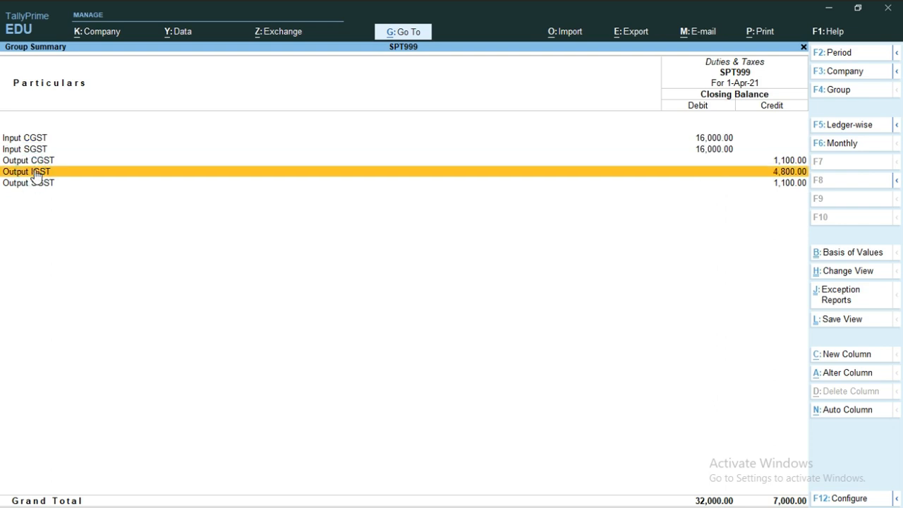
{"action": "key", "text": "alt+Tab"}
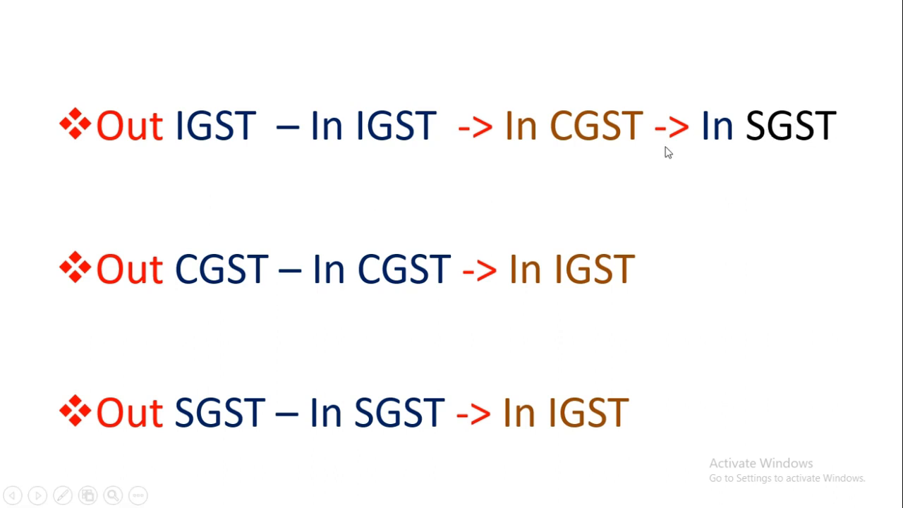
{"action": "key", "text": "alt+Tab"}
{"action": "key", "text": "alt+Tab"}
{"action": "key", "text": "alt+Tab"}
{"action": "key", "text": "alt+Tab"}
{"action": "key", "text": "alt+Tab"}
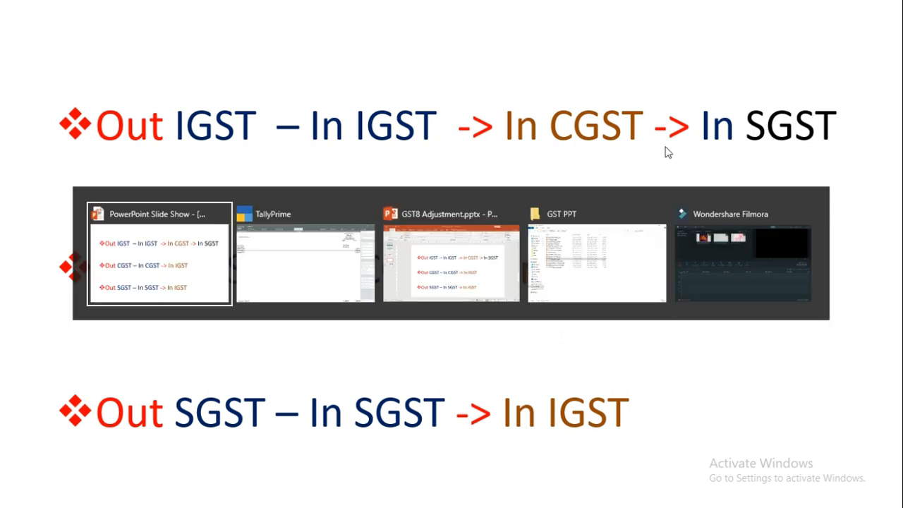
{"action": "key", "text": "alt+Tab"}
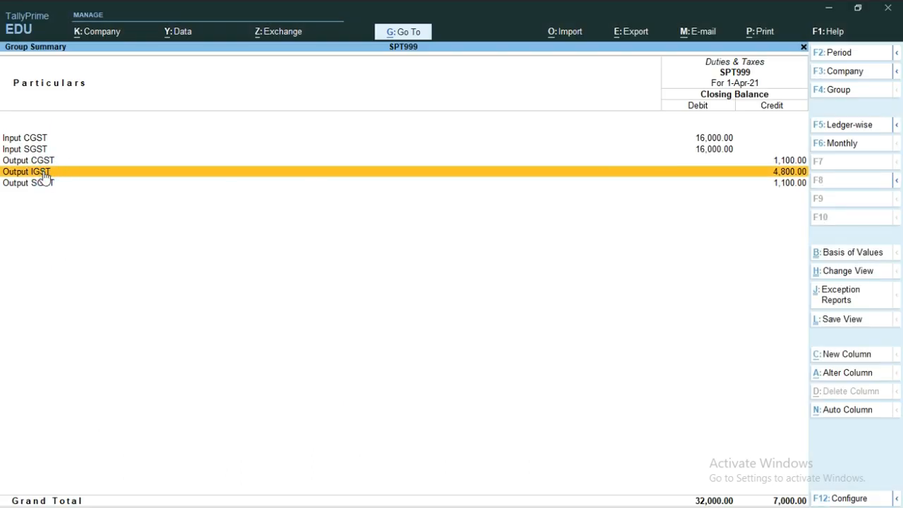
Compare the Input CGST balance with the remaining Output IGST balance and return to the Gateway of Tally
{"action": "left_click", "coordinate": [40, 141]}
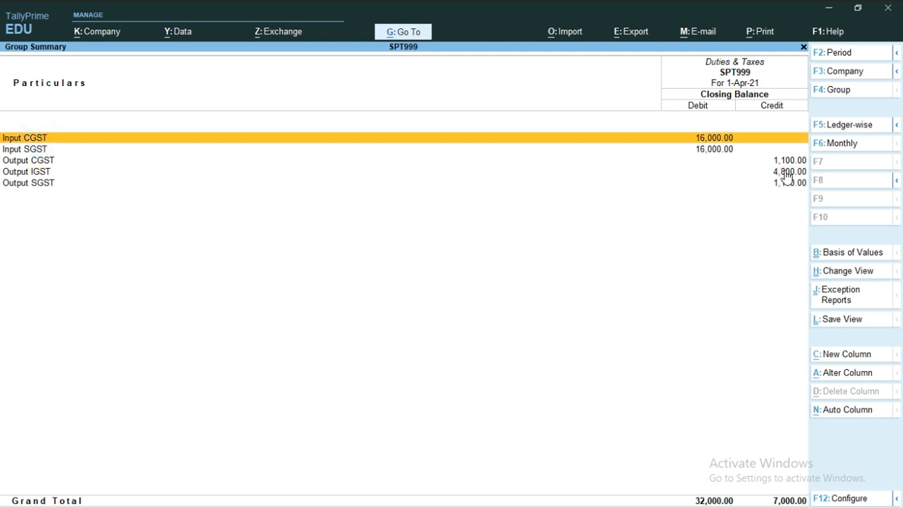
{"action": "left_click", "coordinate": [719, 139]}
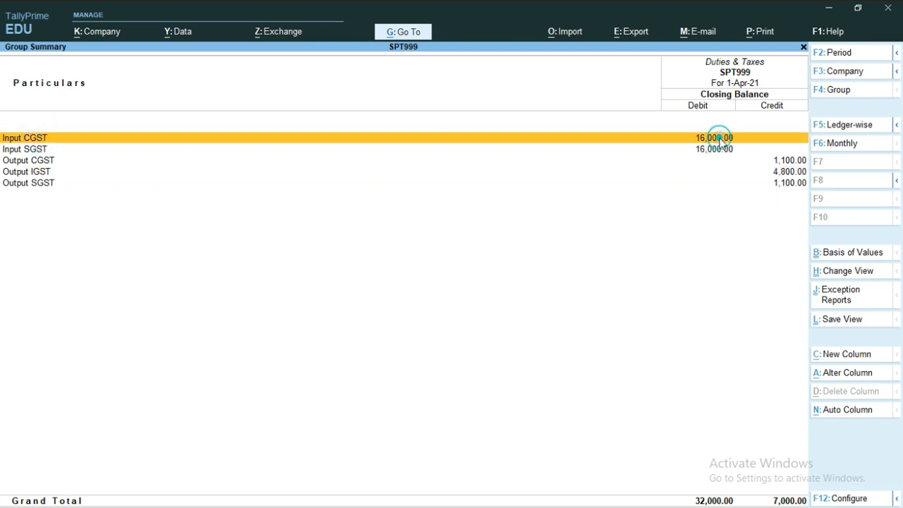
{"action": "left_click", "coordinate": [770, 174]}
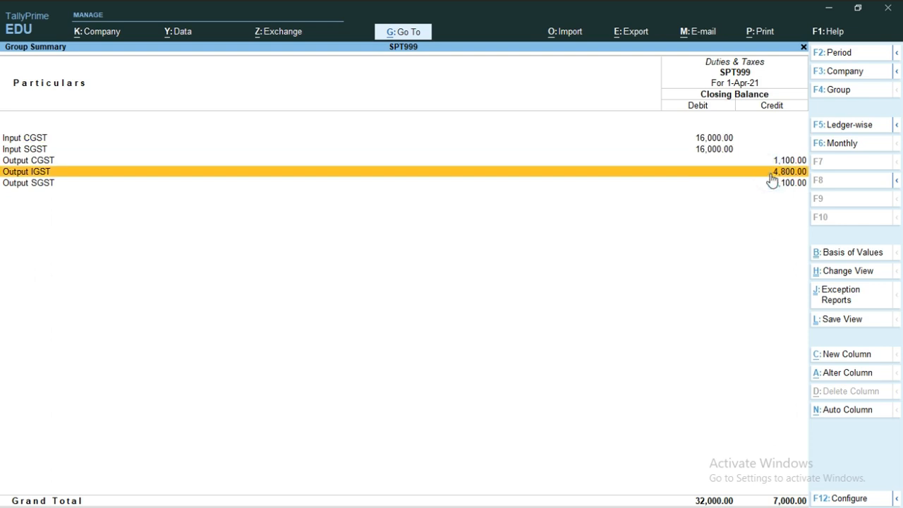
{"action": "left_click", "coordinate": [727, 139]}
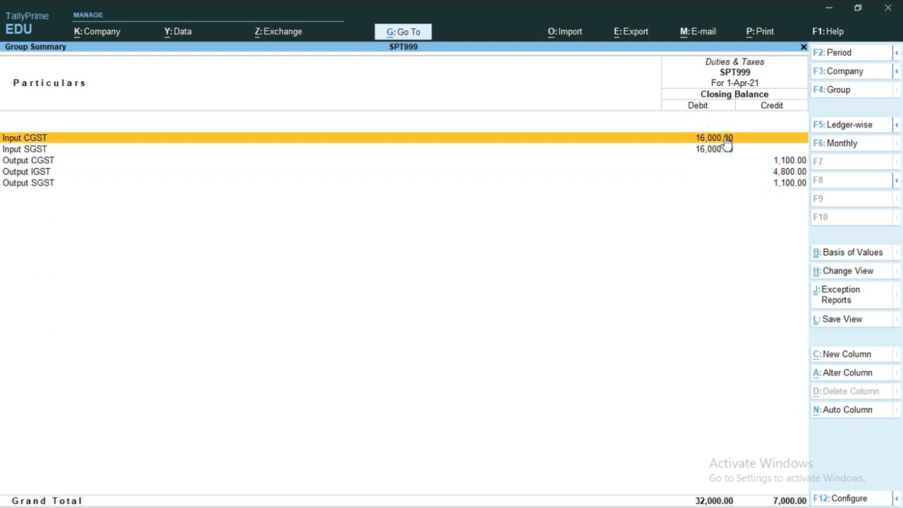
{"action": "key", "text": "Escape"}
{"action": "key", "text": "Escape"}
{"action": "key", "text": "Escape"}
{"action": "key", "text": "Escape"}
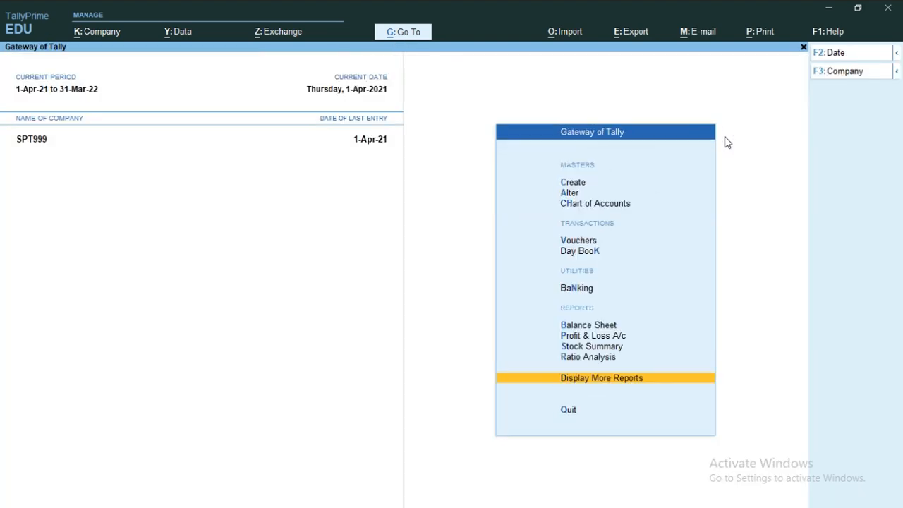
Start a new journal voucher and debit Output IGST with 4,800
{"action": "key", "text": "Down"}
{"action": "key", "text": "Down"}
{"action": "key", "text": "Down"}
{"action": "key", "text": "Down"}
{"action": "key", "text": "Down"}
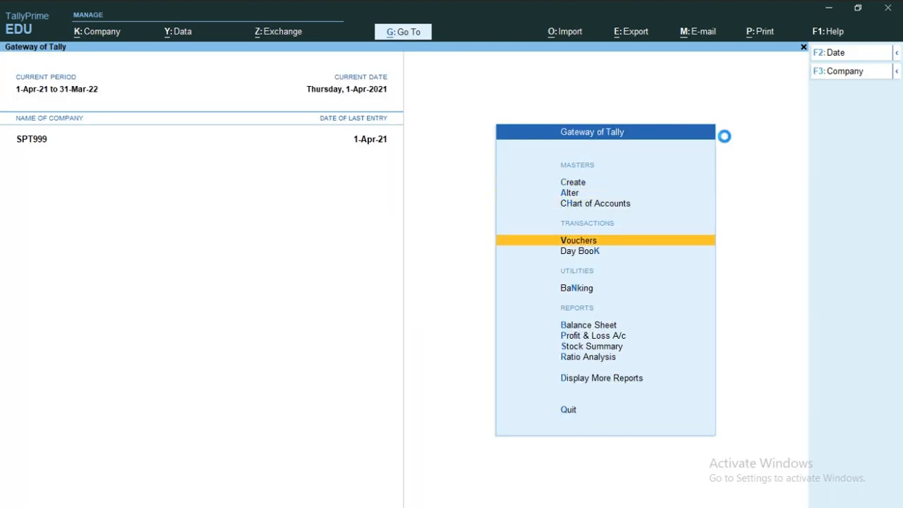
{"action": "key", "text": "Return"}
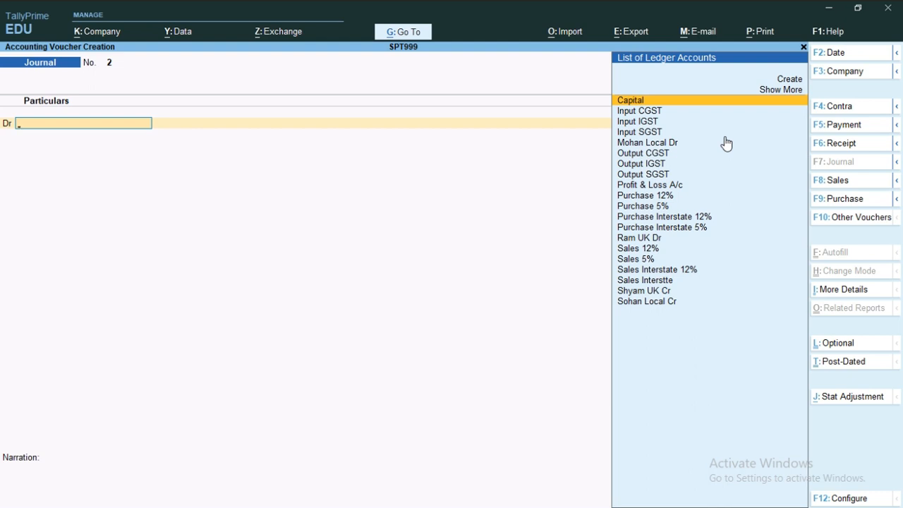
{"action": "type", "text": "Ou"}
{"action": "key", "text": "Down"}
{"action": "key", "text": "Return"}
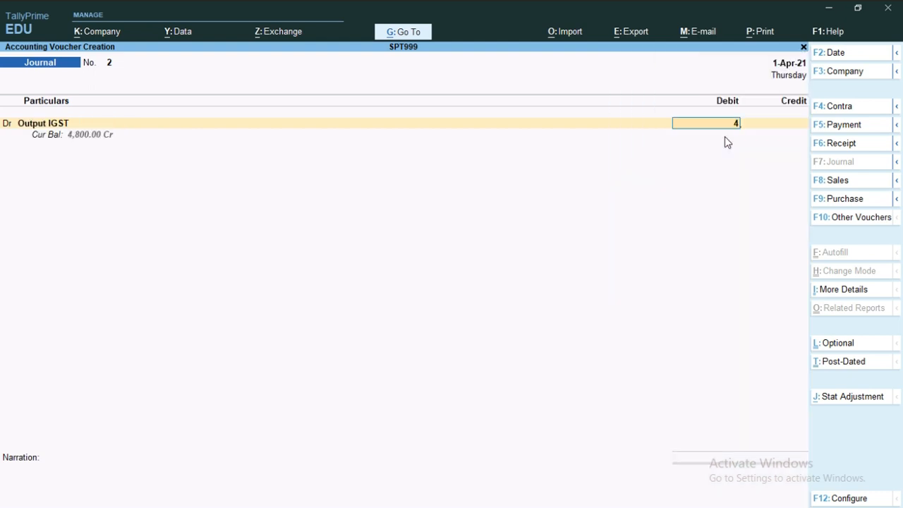
{"action": "type", "text": "0"}
{"action": "key", "text": "BackSpace"}
{"action": "key", "text": "Return"}
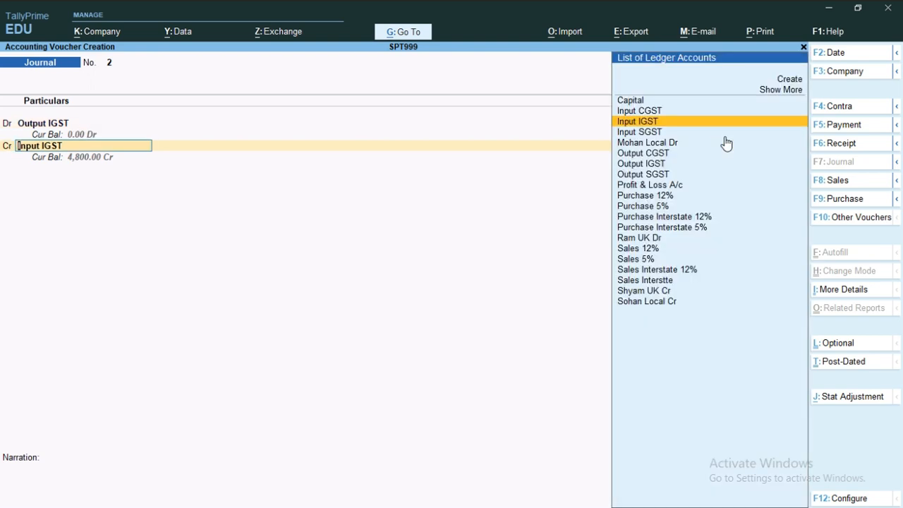
Credit Input CGST with 4,800 in place of Input IGST and save the journal voucher
{"action": "key", "text": "Up"}
{"action": "key", "text": "Return"}
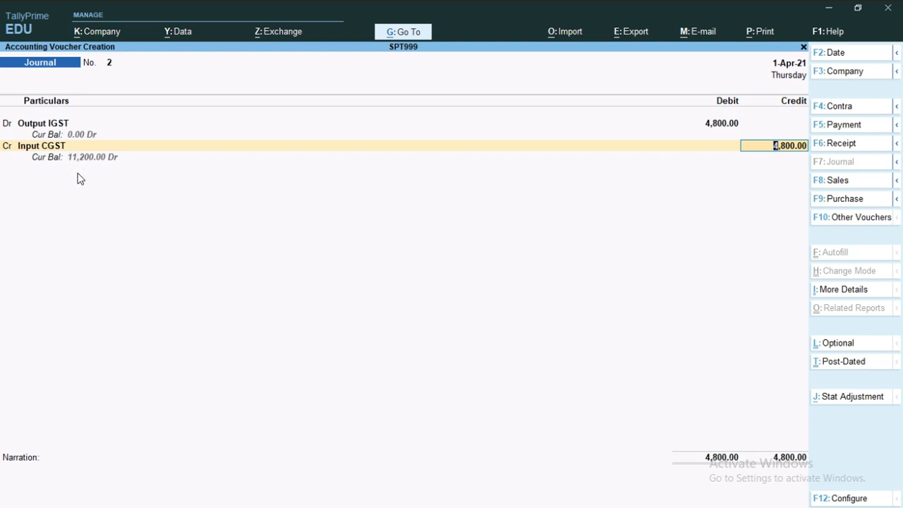
{"action": "key", "text": "Return"}
{"action": "key", "text": "Return"}
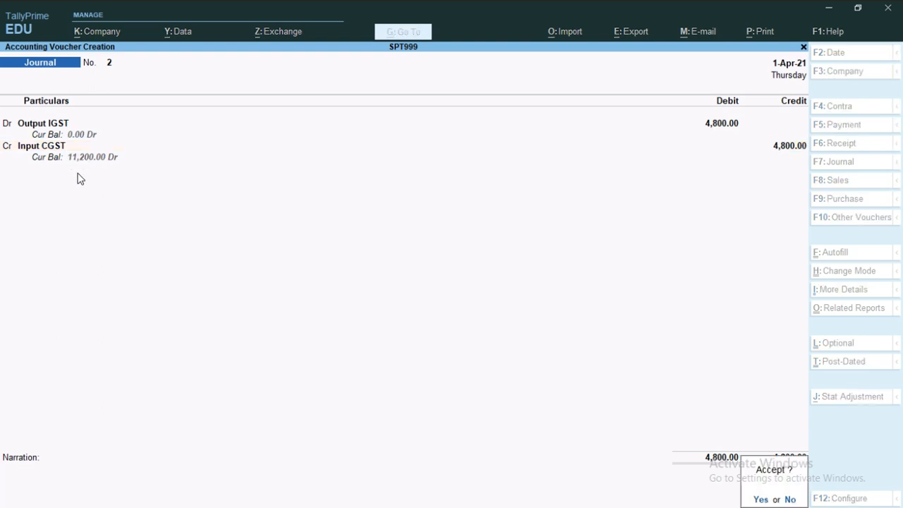
{"action": "key", "text": "Return"}
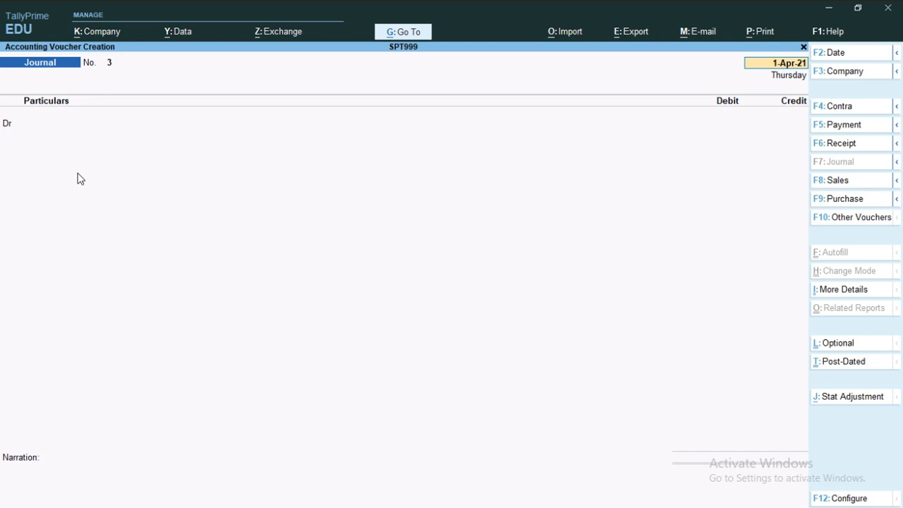
Leave voucher creation and display the Group Summary of Duties & Taxes from the Account Books
{"action": "key", "text": "Escape"}
{"action": "key", "text": "d"}
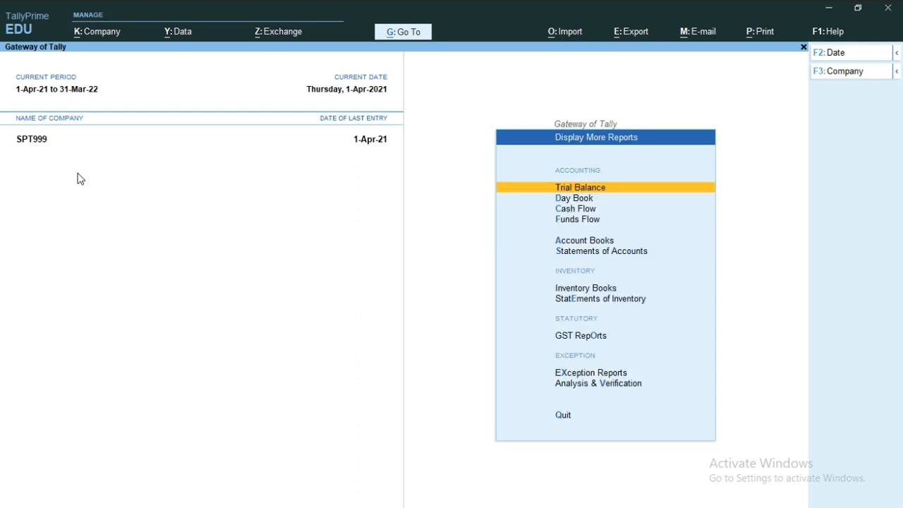
{"action": "key", "text": "Down"}
{"action": "key", "text": "Down"}
{"action": "key", "text": "Down"}
{"action": "key", "text": "Down"}
{"action": "key", "text": "Return"}
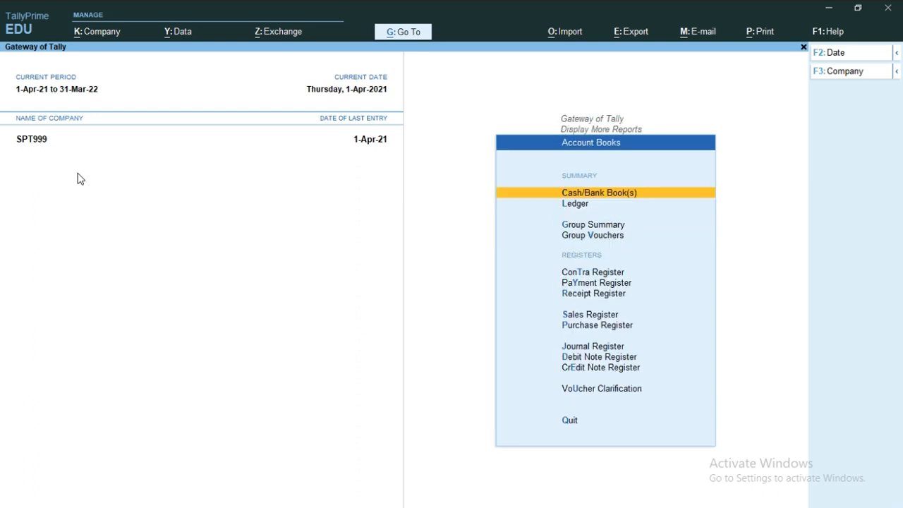
{"action": "type", "text": "gdu"}
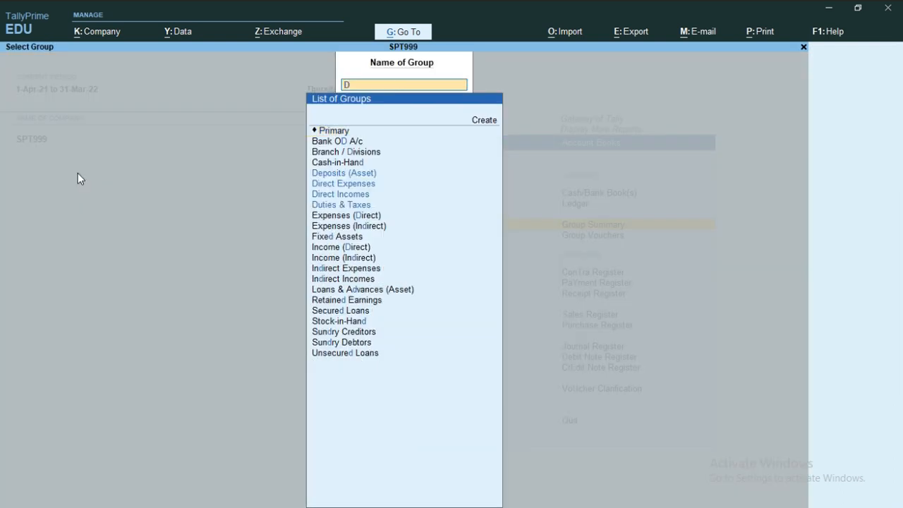
{"action": "key", "text": "Return"}
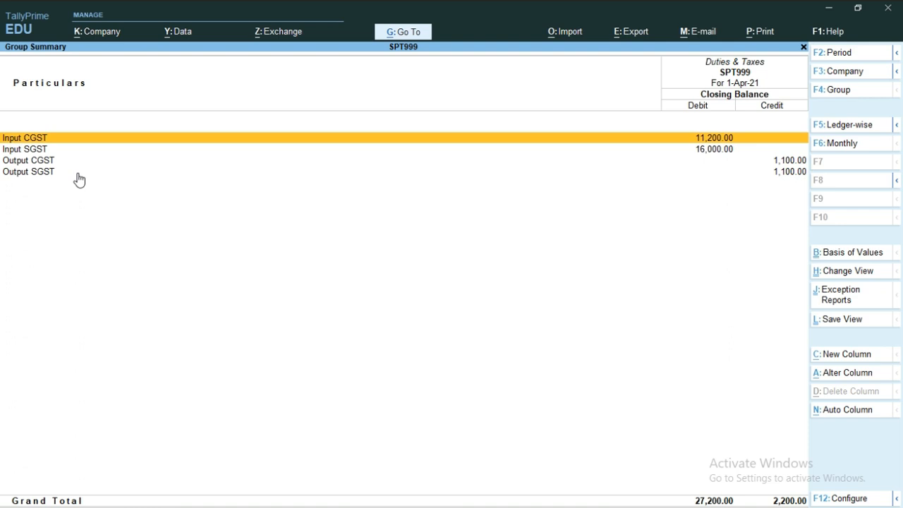
Compare the Output CGST and Input CGST balances in the summary and return to the Gateway of Tally
{"action": "left_click", "coordinate": [24, 162]}
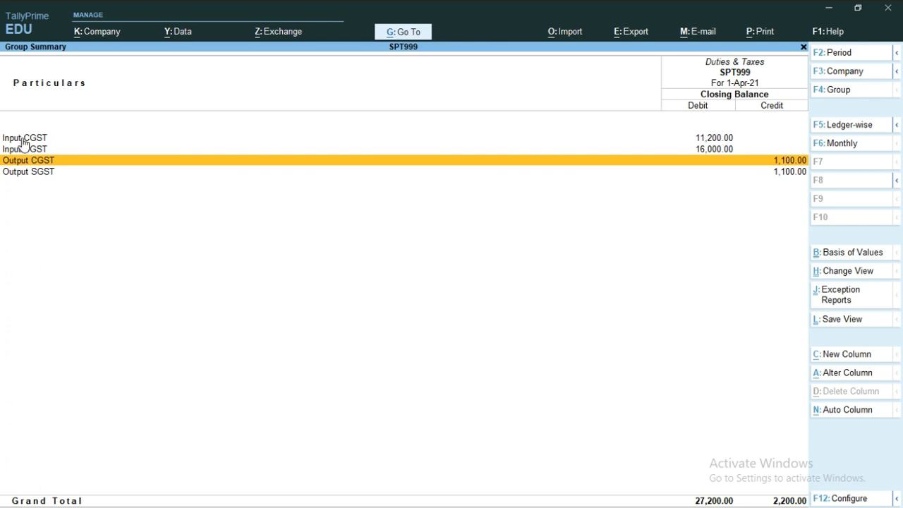
{"action": "left_click", "coordinate": [23, 139]}
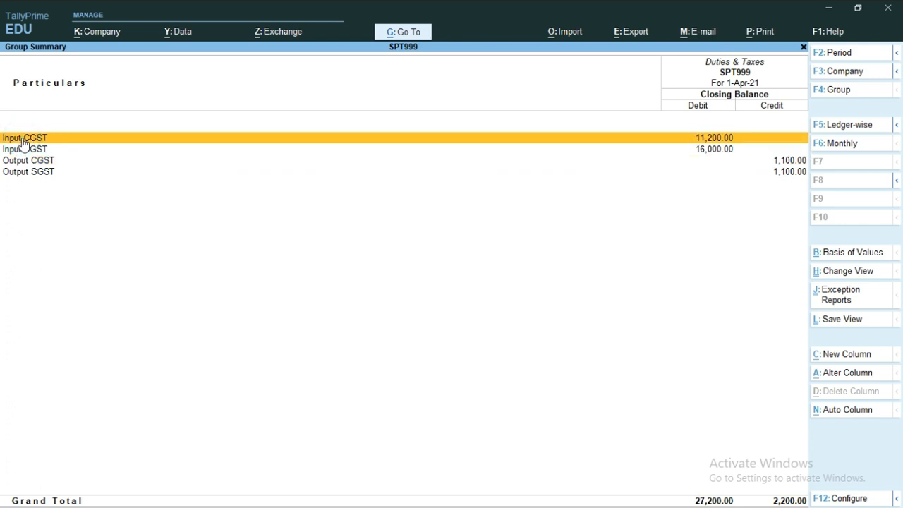
{"action": "key", "text": "Escape"}
{"action": "key", "text": "Escape"}
{"action": "key", "text": "Escape"}
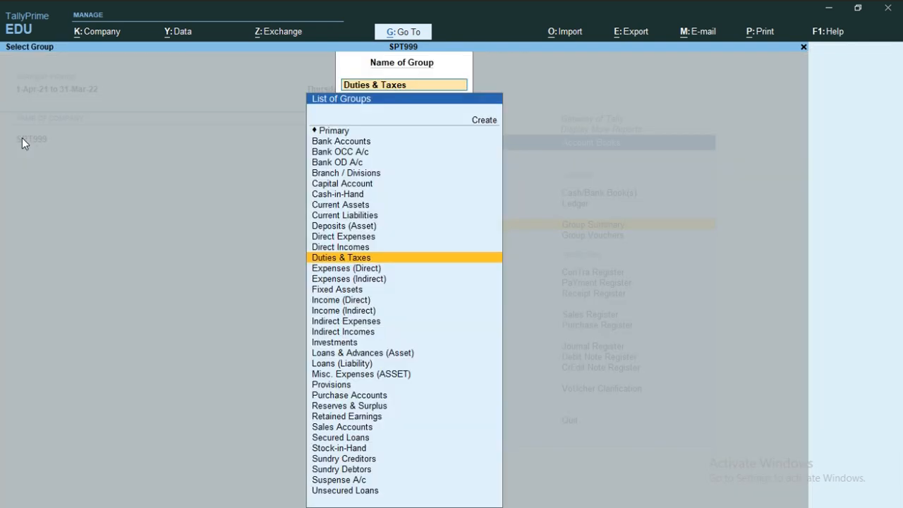
{"action": "key", "text": "Down"}
{"action": "key", "text": "Escape"}
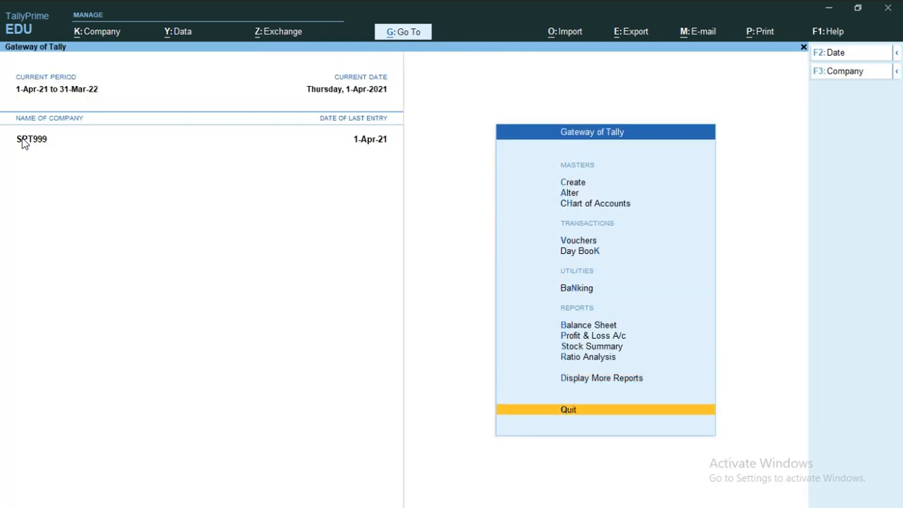
Start a new journal voucher and debit Output CGST with 1,100
{"action": "key", "text": "Down"}
{"action": "key", "text": "Down"}
{"action": "key", "text": "Down"}
{"action": "key", "text": "Down"}
{"action": "key", "text": "Down"}
{"action": "key", "text": "Up"}
{"action": "key", "text": "Return"}
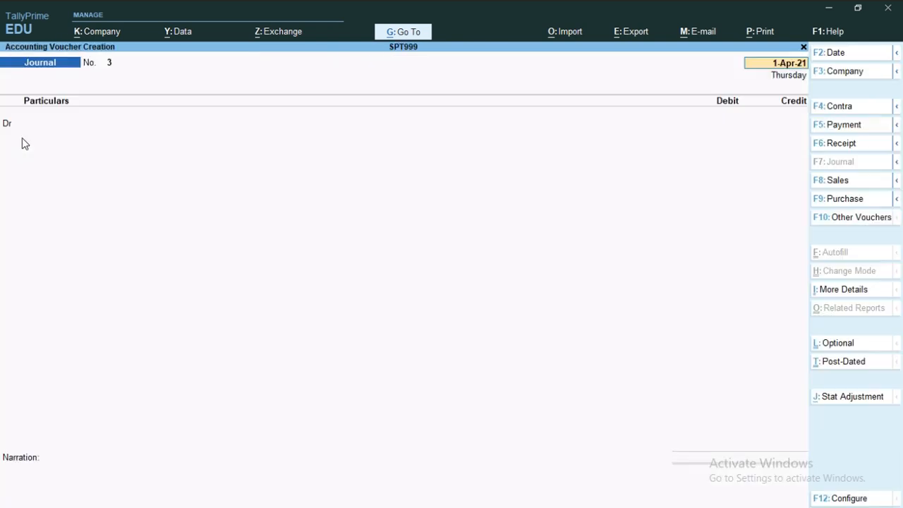
{"action": "key", "text": "Return"}
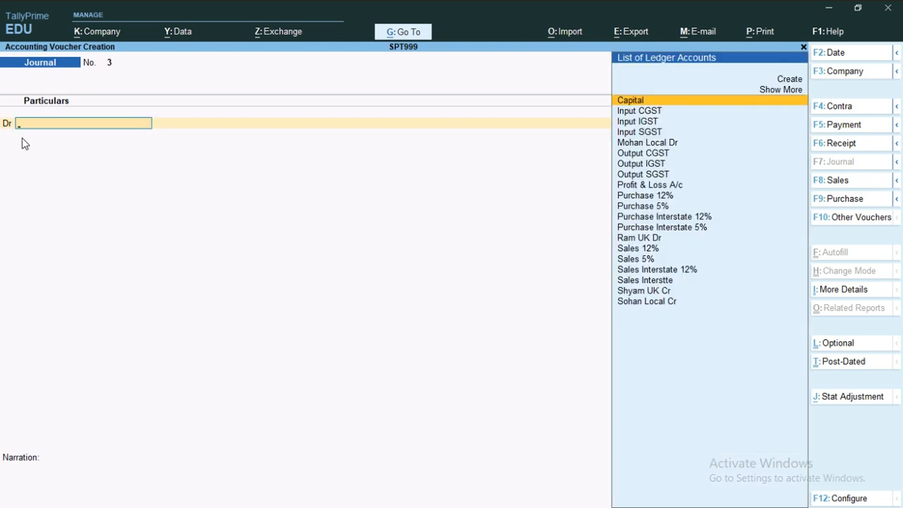
{"action": "type", "text": "Ou"}
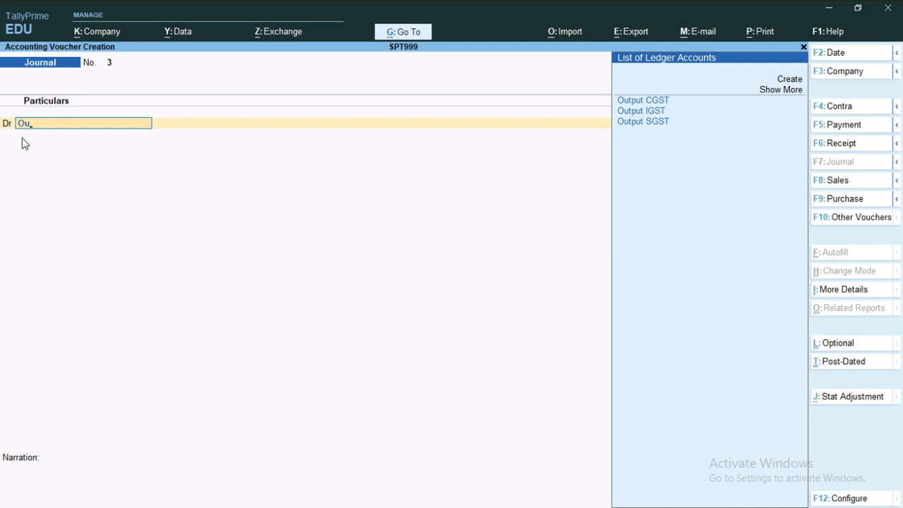
{"action": "key", "text": "Return"}
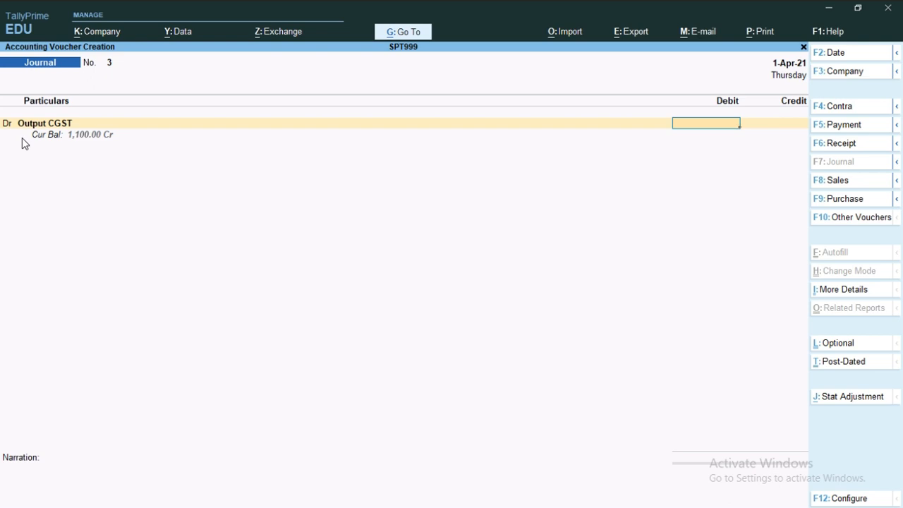
{"action": "type", "text": "1100"}
{"action": "key", "text": "Return"}
Credit Input CGST with 1,100 and save the journal voucher
{"action": "key", "text": "Return"}
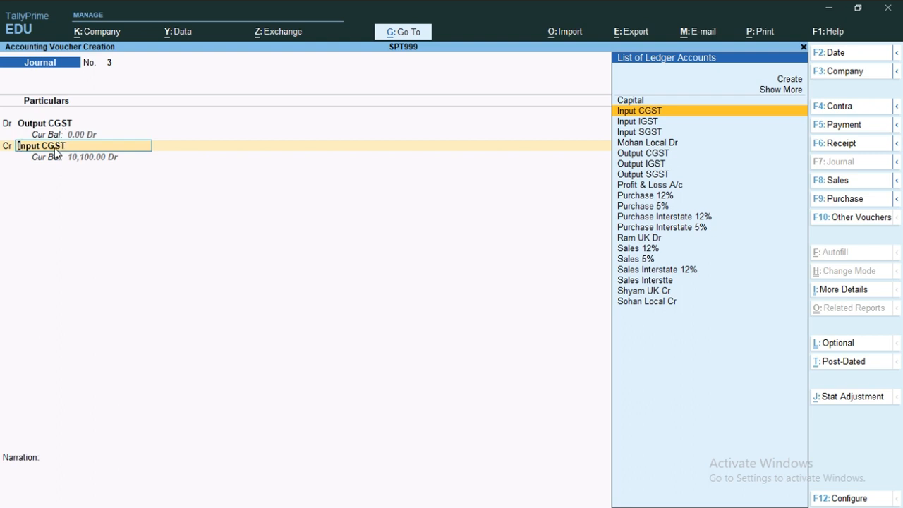
{"action": "key", "text": "Return"}
{"action": "key", "text": "Return"}
{"action": "key", "text": "Return"}
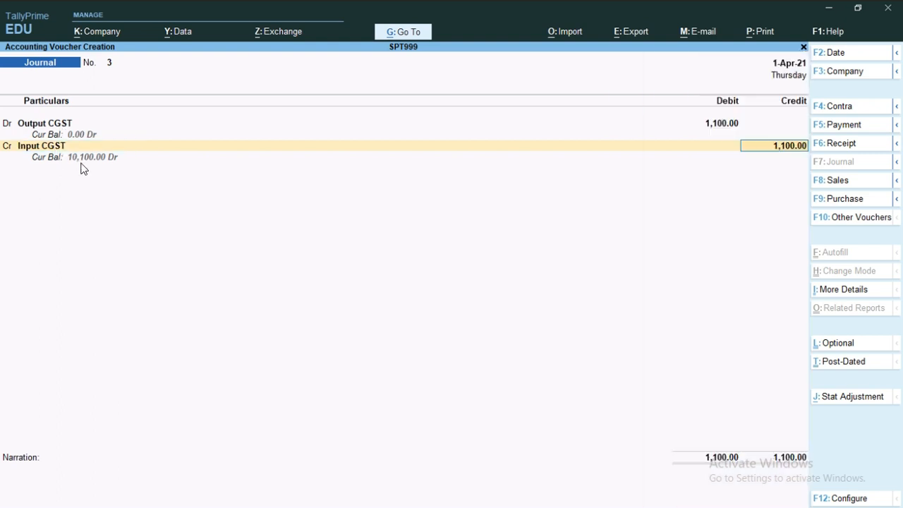
{"action": "key", "text": "Return"}
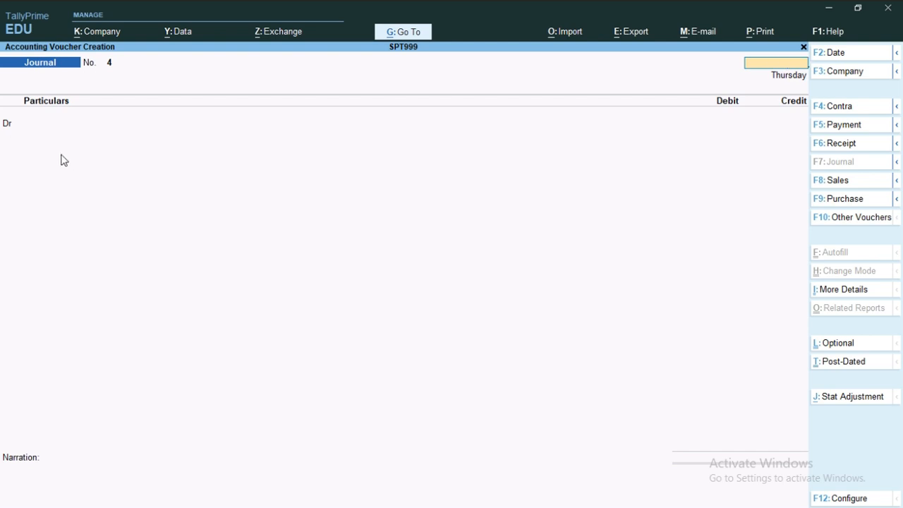
Exit voucher creation and display the Duties & Taxes Group Summary to check the balances after the CGST set-off
{"action": "key", "text": "Escape"}
{"action": "key", "text": "Escape"}
{"action": "key", "text": "n"}
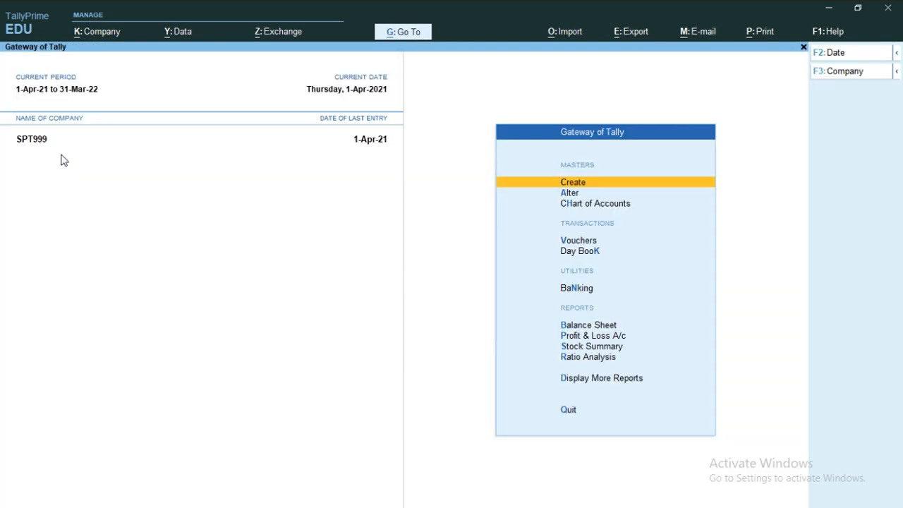
{"action": "key", "text": "d"}
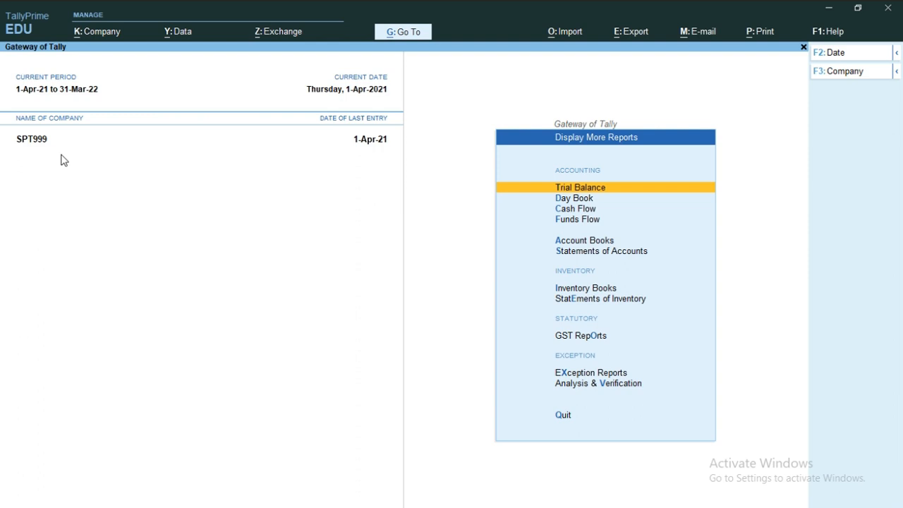
{"action": "type", "text": "ag"}
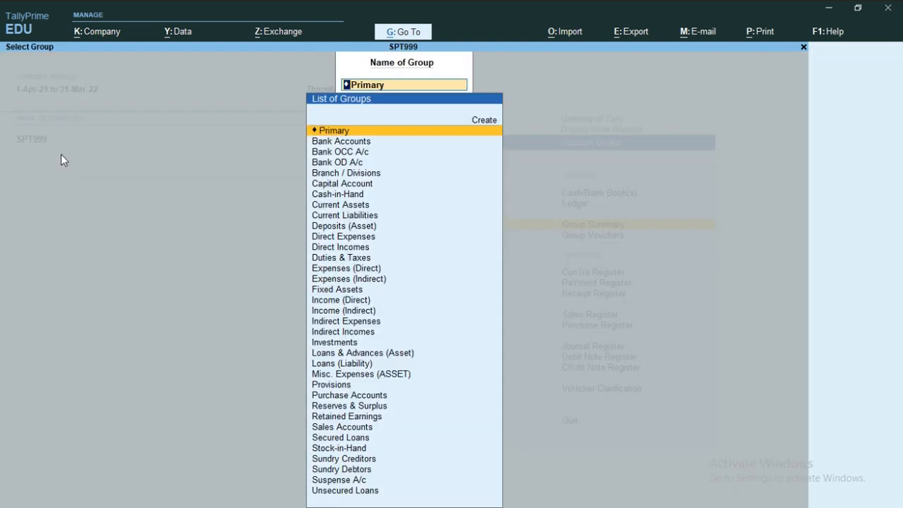
{"action": "type", "text": "Du"}
{"action": "key", "text": "Return"}
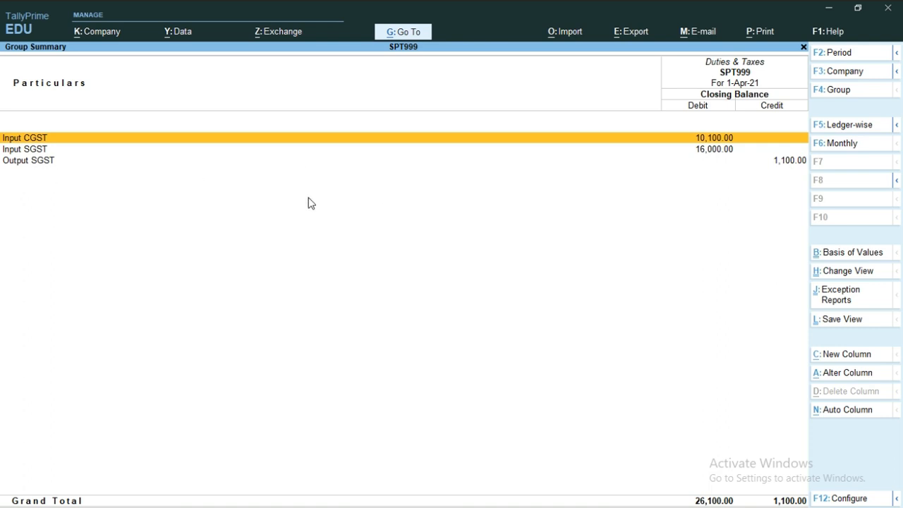
Compare the Output SGST and Input SGST balances in the summary and return to the Gateway of Tally
{"action": "left_click", "coordinate": [28, 161]}
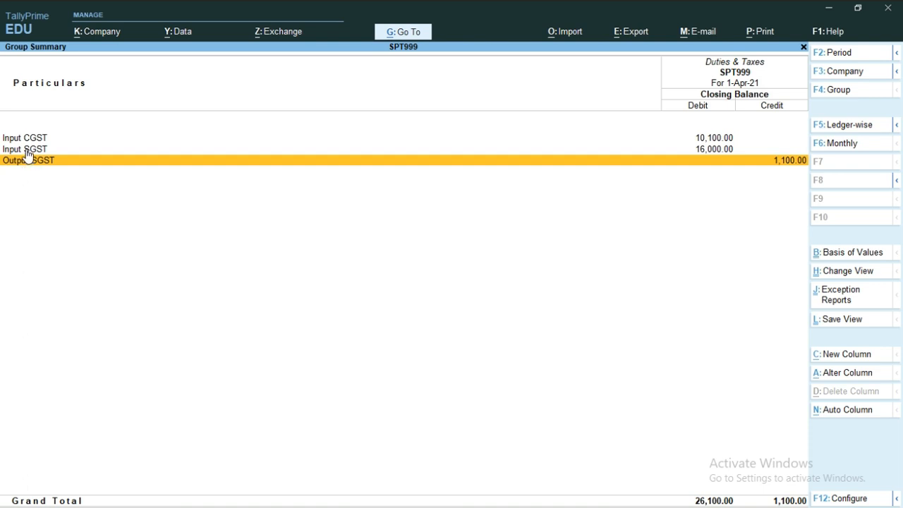
{"action": "left_click", "coordinate": [26, 153]}
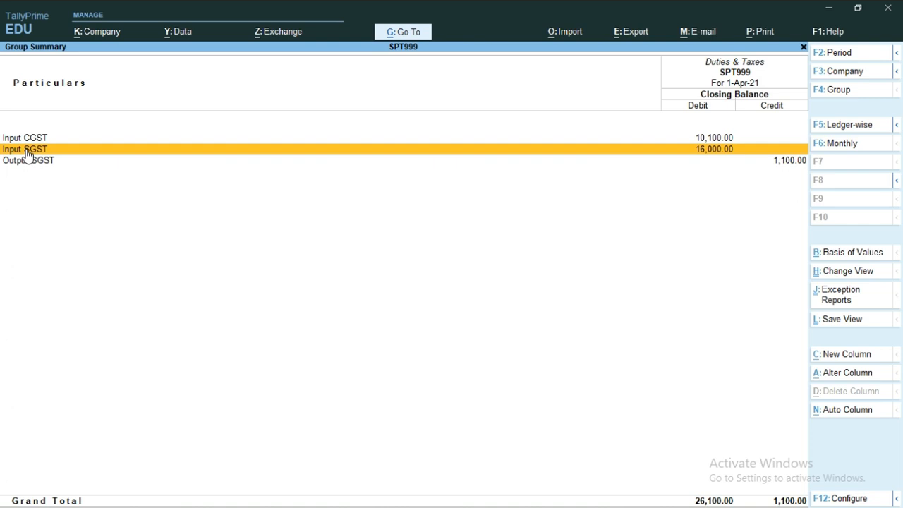
{"action": "key", "text": "Escape"}
{"action": "key", "text": "Escape"}
{"action": "key", "text": "Escape"}
{"action": "key", "text": "Escape"}
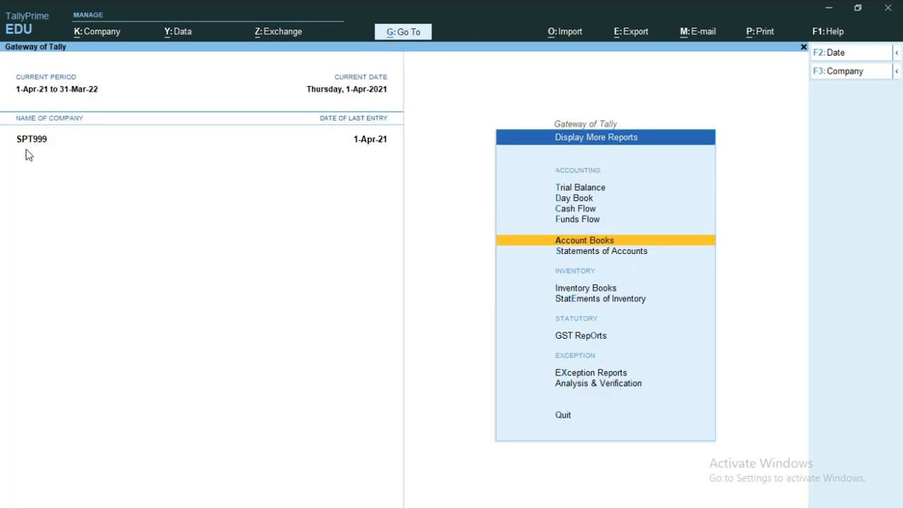
Start a new journal voucher and debit Output SGST with 1,100
{"action": "key", "text": "Down"}
{"action": "key", "text": "Down"}
{"action": "key", "text": "Down"}
{"action": "key", "text": "Down"}
{"action": "key", "text": "Down"}
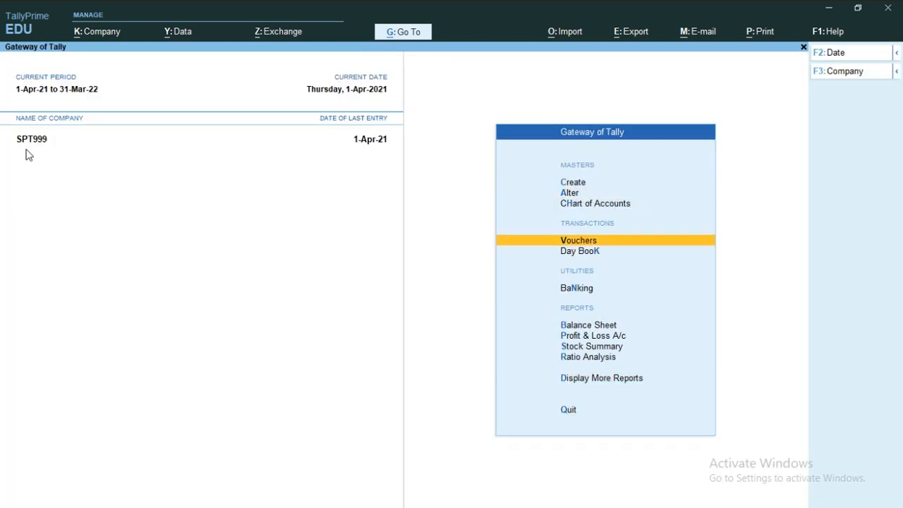
{"action": "key", "text": "Return"}
{"action": "type", "text": "Ou"}
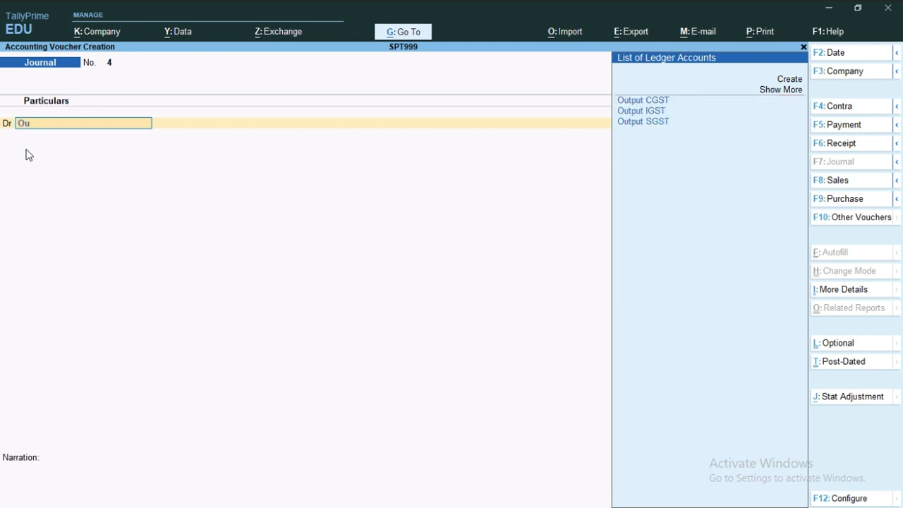
{"action": "type", "text": "t"}
{"action": "key", "text": "Down"}
{"action": "key", "text": "Down"}
{"action": "key", "text": "Return"}
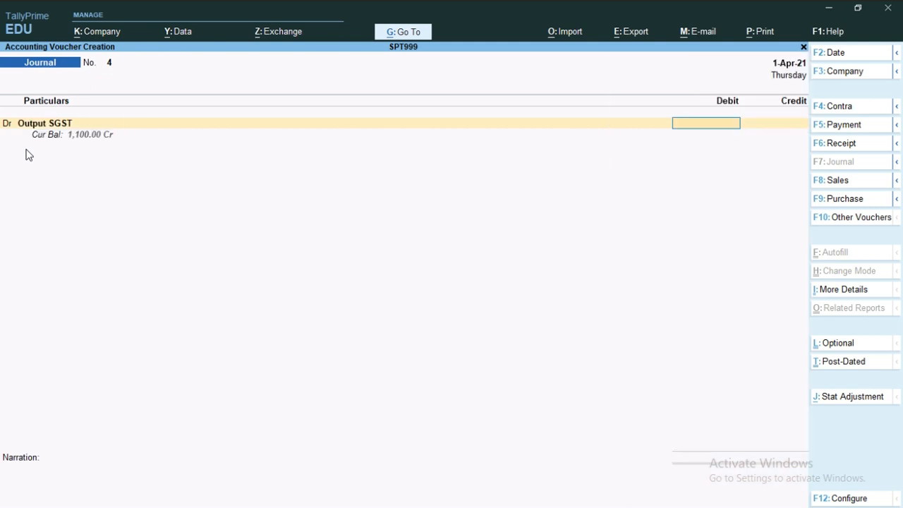
{"action": "type", "text": "11000"}
{"action": "key", "text": "BackSpace"}
{"action": "key", "text": "Return"}
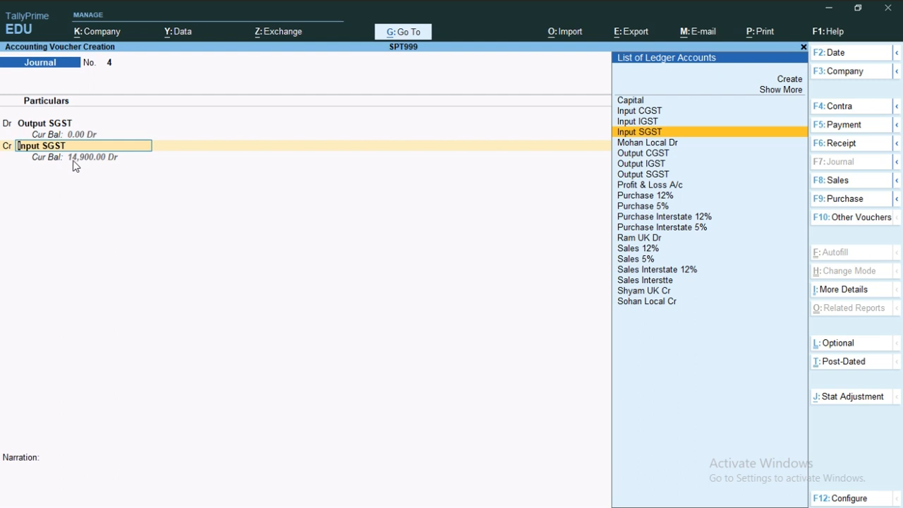
Credit Input SGST with 1,100 and save the journal voucher
{"action": "key", "text": "Return"}
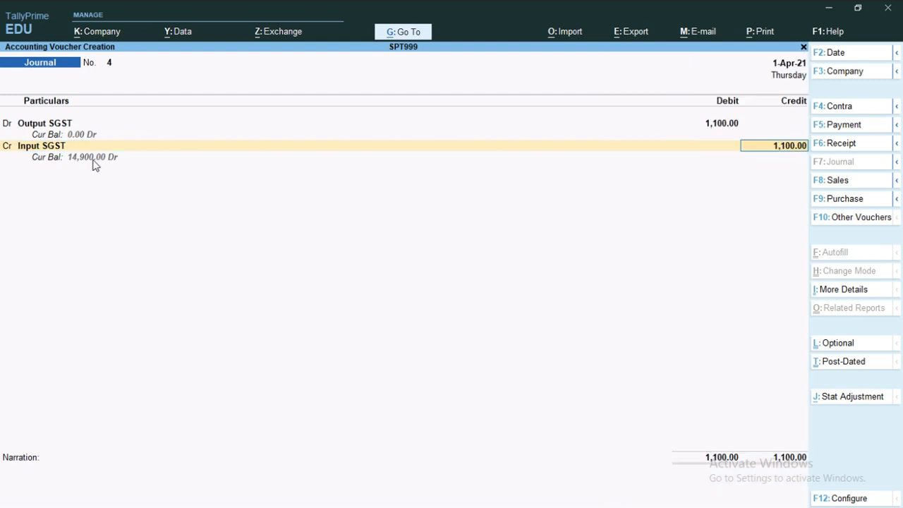
{"action": "key", "text": "Return"}
{"action": "key", "text": "Return"}
{"action": "key", "text": "Return"}
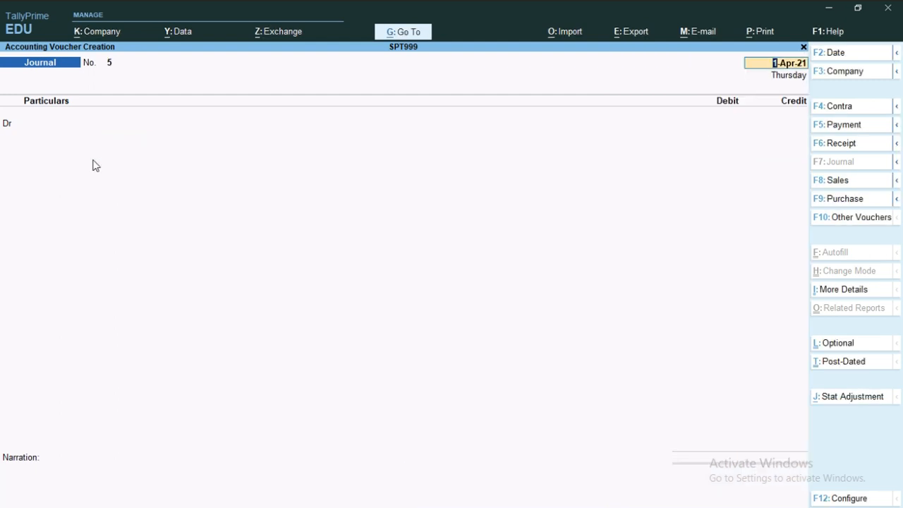
Exit voucher creation and display the Duties & Taxes Group Summary to check the balances after the SGST set-off
{"action": "key", "text": "Escape"}
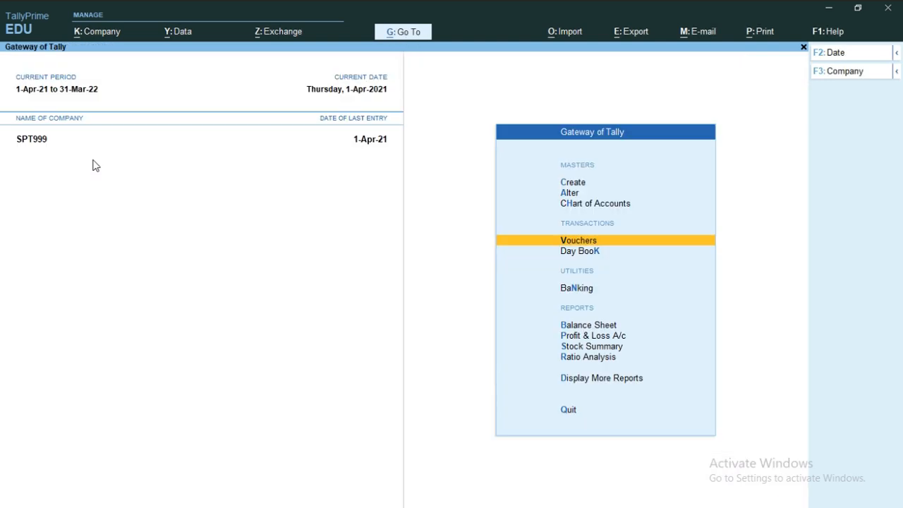
{"action": "key", "text": "d"}
{"action": "key", "text": "Down"}
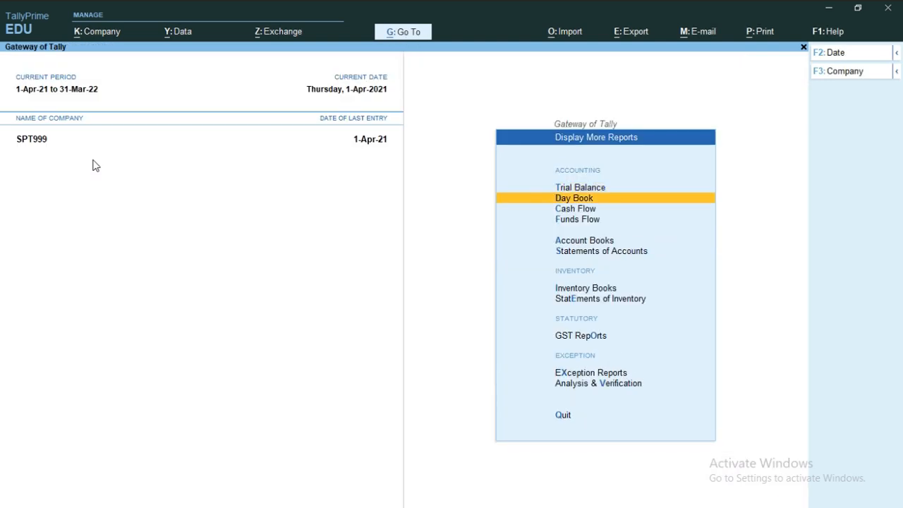
{"action": "key", "text": "a"}
{"action": "type", "text": "g"}
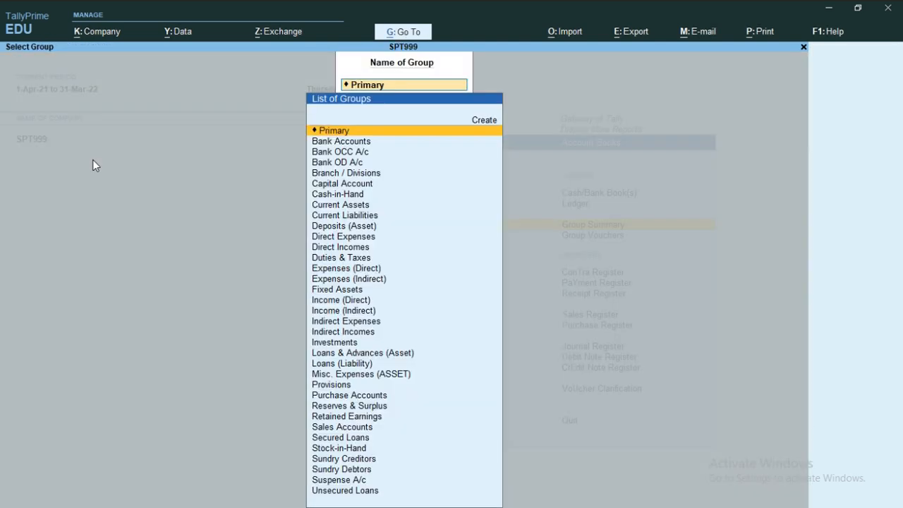
{"action": "type", "text": "Du"}
{"action": "key", "text": "Return"}
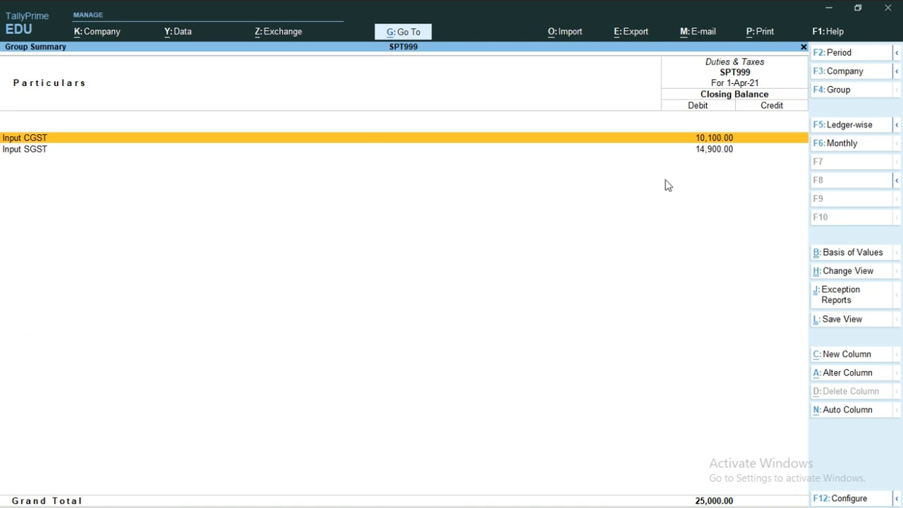
Examine the remaining Input CGST and Input SGST balances and close the Group Summary
{"action": "key", "text": "Down"}
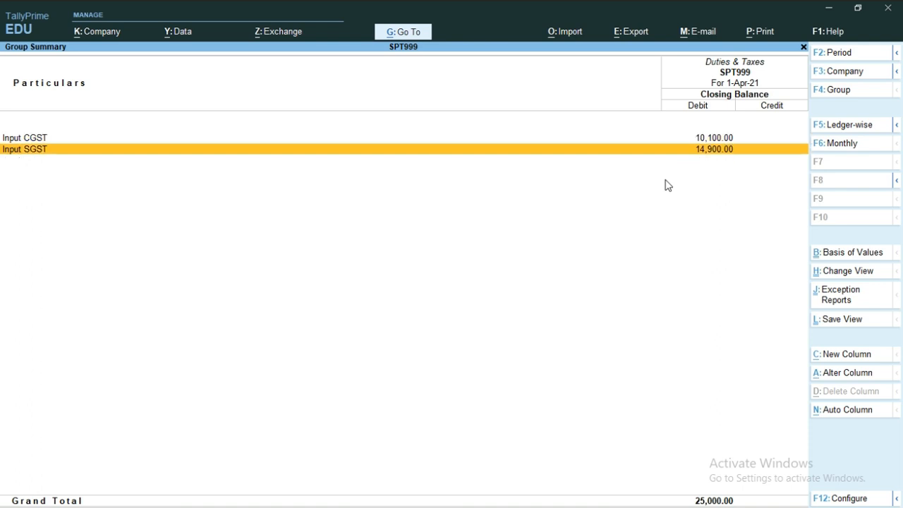
{"action": "key", "text": "Up"}
{"action": "key", "text": "Down"}
{"action": "key", "text": "Escape"}
{"action": "key", "text": "Escape"}
{"action": "key", "text": "Escape"}
{"action": "key", "text": "Escape"}
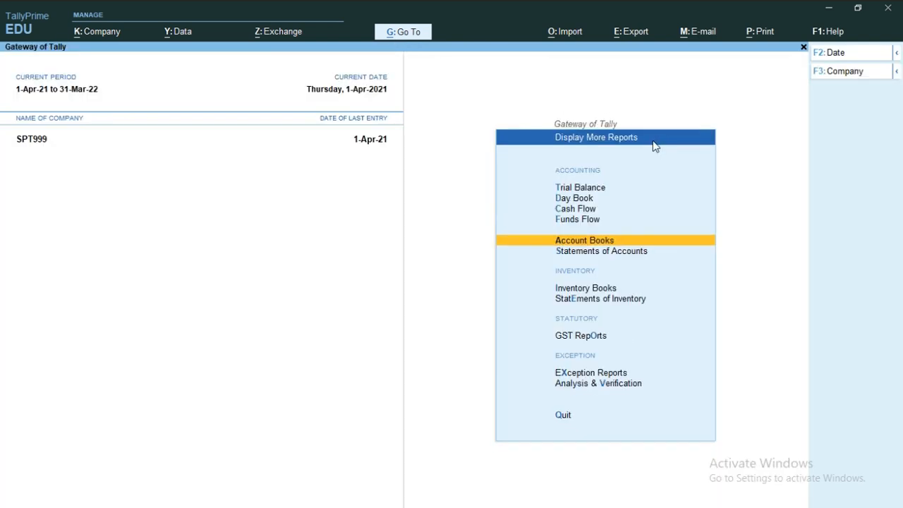
Delete all the journal vouchers dated 1-Apr-21 from the Day Book
{"action": "key", "text": "d"}
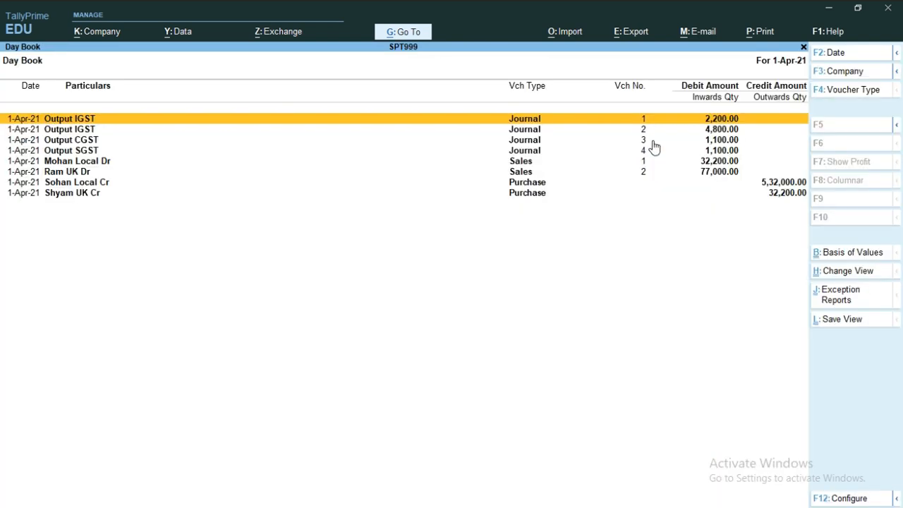
{"action": "key", "text": "alt+d"}
{"action": "key", "text": "y"}
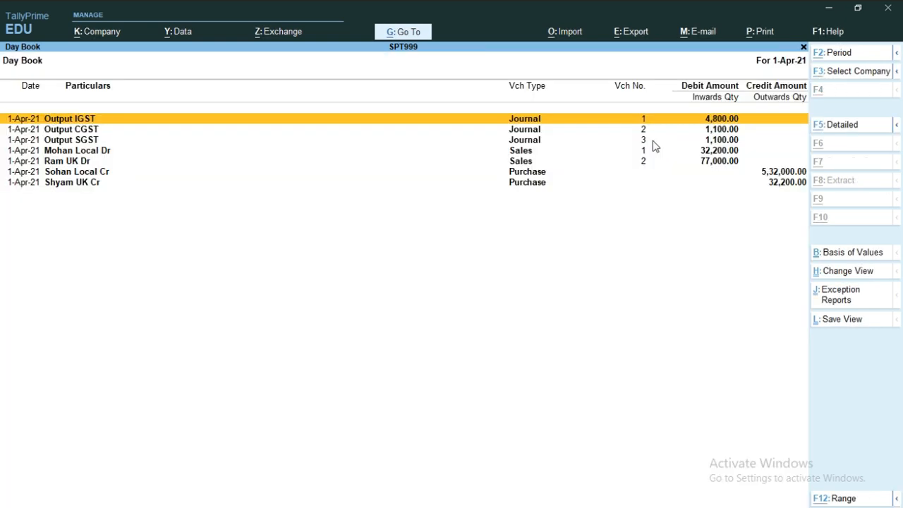
{"action": "key", "text": "alt+d"}
{"action": "key", "text": "y"}
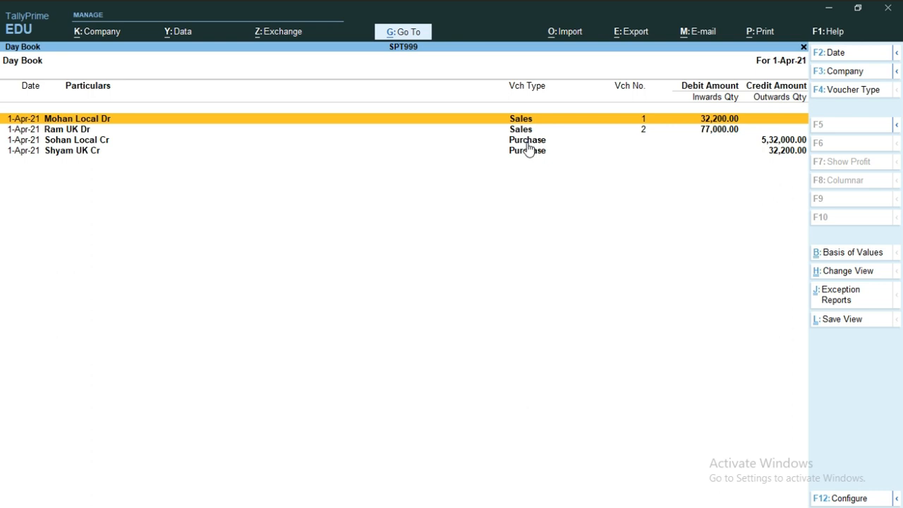
Open sales voucher No. 1 for alteration, keeping its party and dispatch details, and go to the Dell Inspiron I3 X203 quantity
{"action": "key", "text": "Return"}
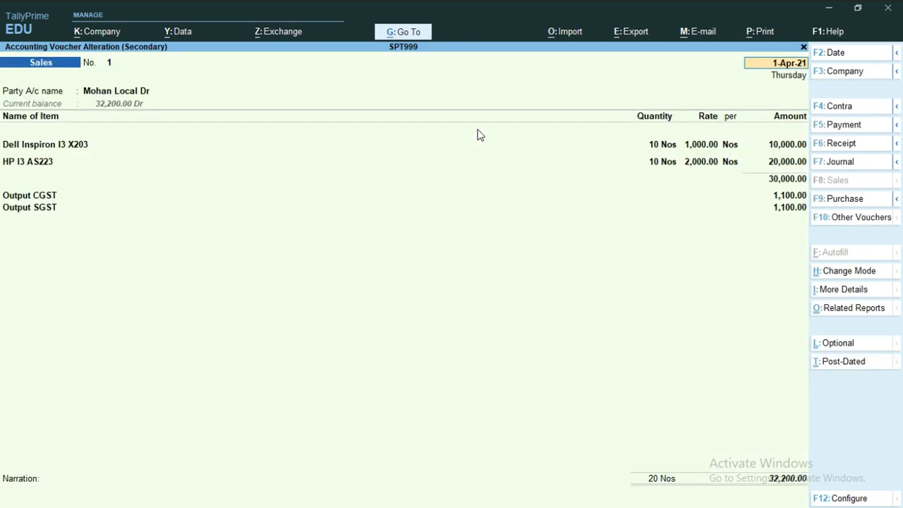
{"action": "key", "text": "Return"}
{"action": "key", "text": "Return"}
{"action": "key", "text": "Return"}
{"action": "key", "text": "Return"}
{"action": "key", "text": "Return"}
{"action": "key", "text": "Return"}
{"action": "key", "text": "Return"}
{"action": "key", "text": "Return"}
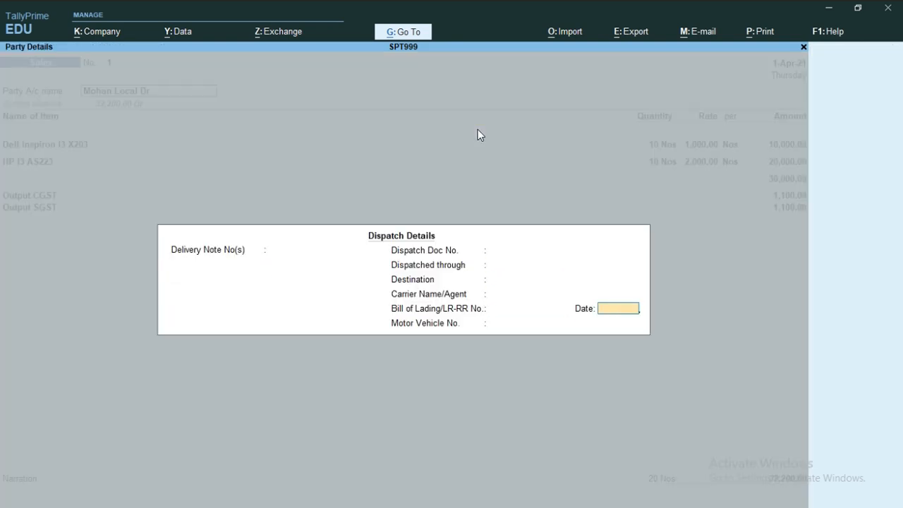
{"action": "key", "text": "Return"}
{"action": "key", "text": "Return"}
{"action": "key", "text": "Return"}
{"action": "key", "text": "Return"}
{"action": "key", "text": "Return"}
{"action": "key", "text": "Return"}
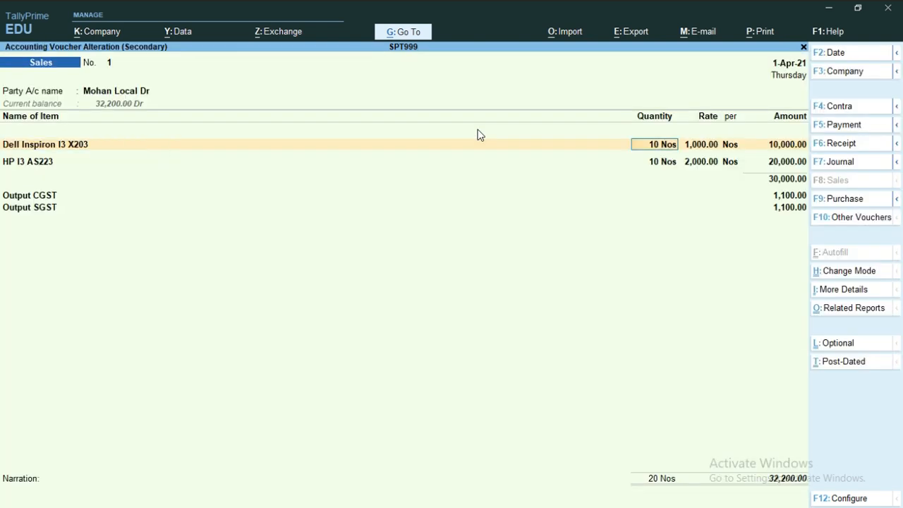
Set the Dell Inspiron I3 X203 quantity to 1,000 Nos, keeping its rate and the Sales 12% allocation
{"action": "type", "text": "1000"}
{"action": "key", "text": "Return"}
{"action": "key", "text": "Return"}
{"action": "key", "text": "Return"}
{"action": "key", "text": "Return"}
{"action": "key", "text": "Return"}
{"action": "key", "text": "Return"}
{"action": "key", "text": "Return"}
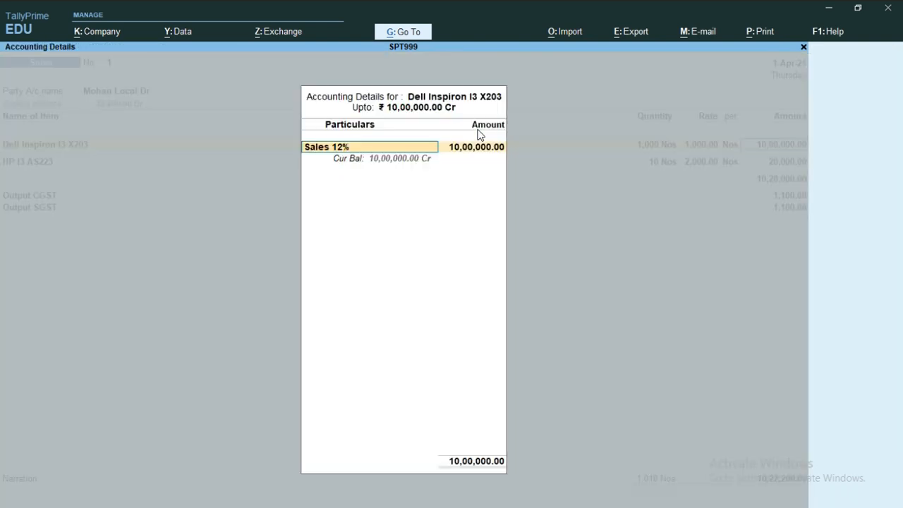
Set the HP I3 AS223 quantity to 1,000 Nos and save the altered sales voucher with recalculated CGST and SGST
{"action": "type", "text": "1000"}
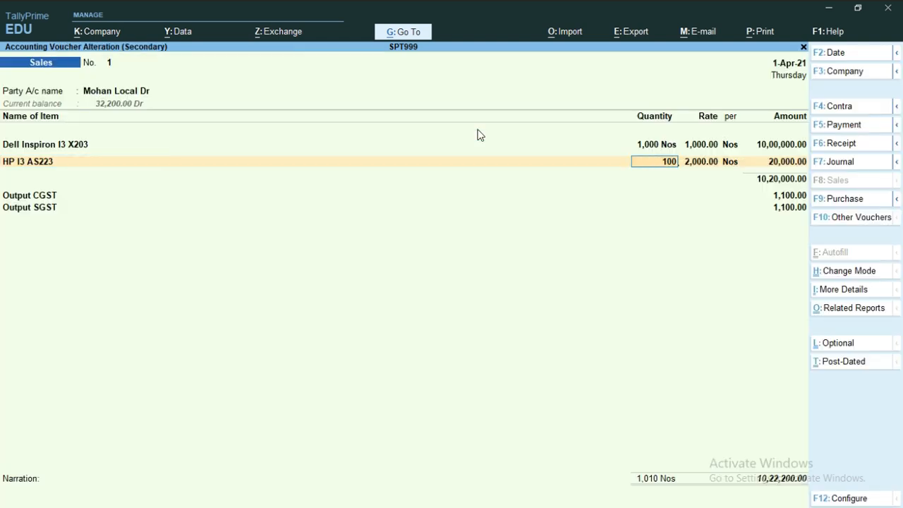
{"action": "key", "text": "Return"}
{"action": "key", "text": "Return"}
{"action": "key", "text": "Return"}
{"action": "key", "text": "Return"}
{"action": "key", "text": "Return"}
{"action": "key", "text": "Return"}
{"action": "key", "text": "Return"}
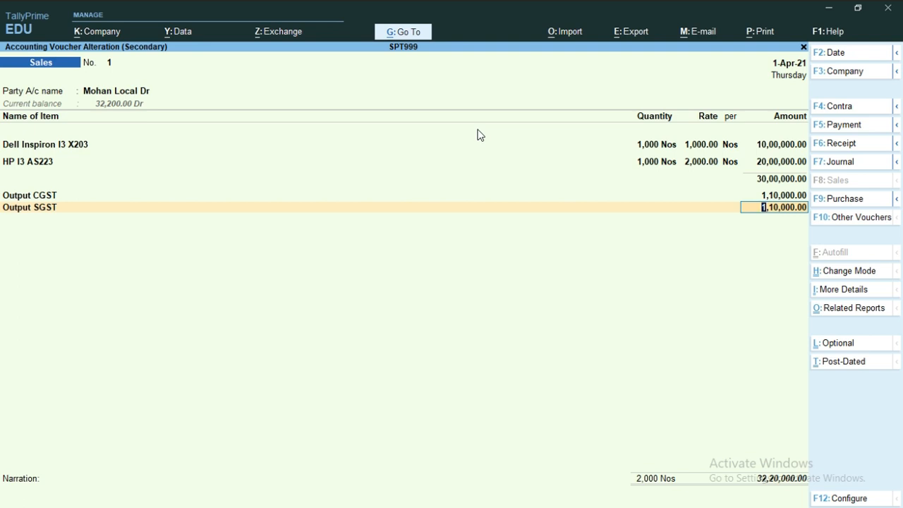
{"action": "key", "text": "Return"}
{"action": "key", "text": "Return"}
{"action": "key", "text": "Return"}
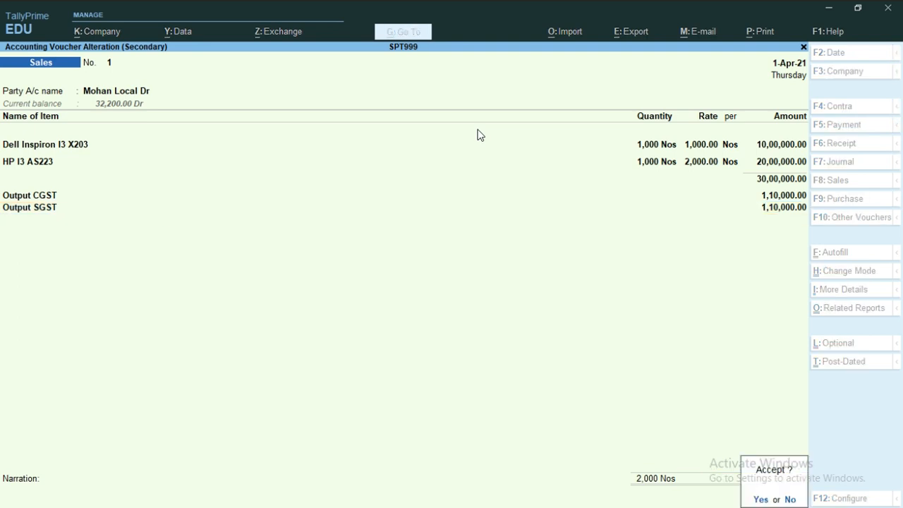
{"action": "key", "text": "Return"}
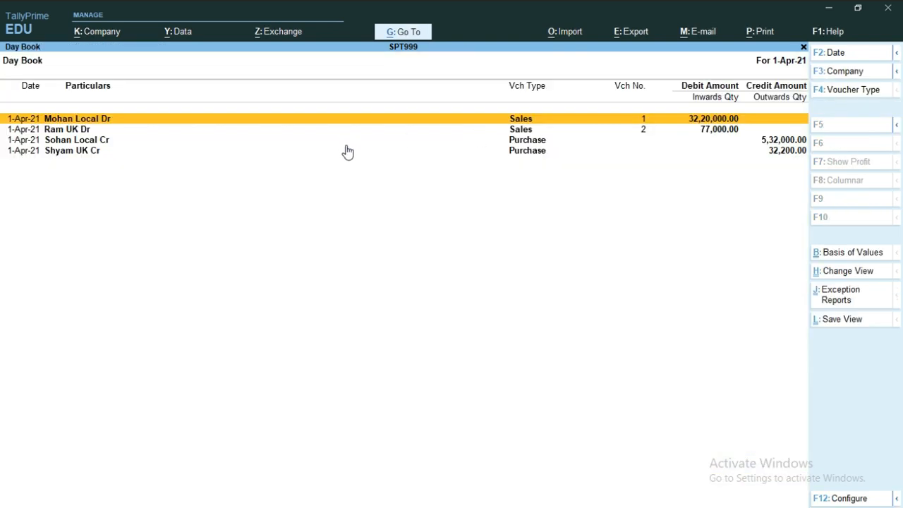
Leave the Day Book, display the Duties & Taxes Group Summary and examine the Output CGST and Output SGST balances
{"action": "left_click", "coordinate": [520, 128]}
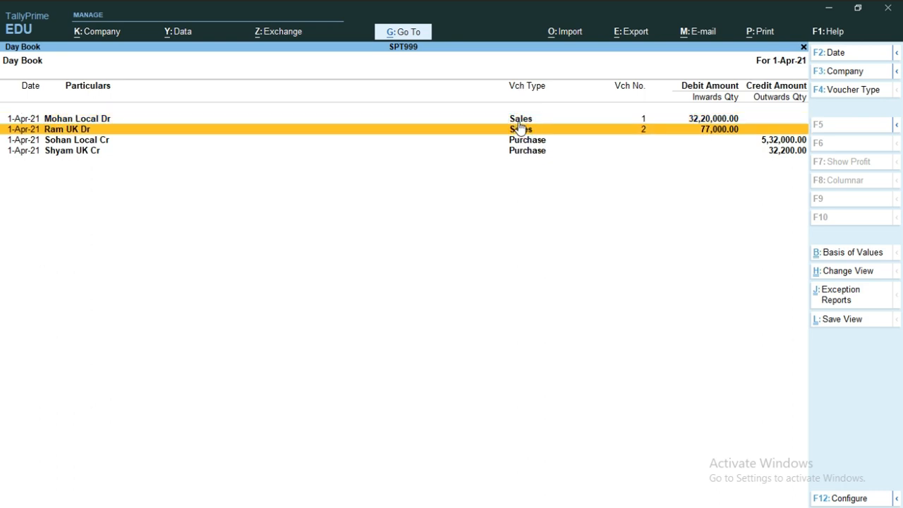
{"action": "left_click", "coordinate": [519, 120]}
{"action": "key", "text": "Escape"}
{"action": "key", "text": "Escape"}
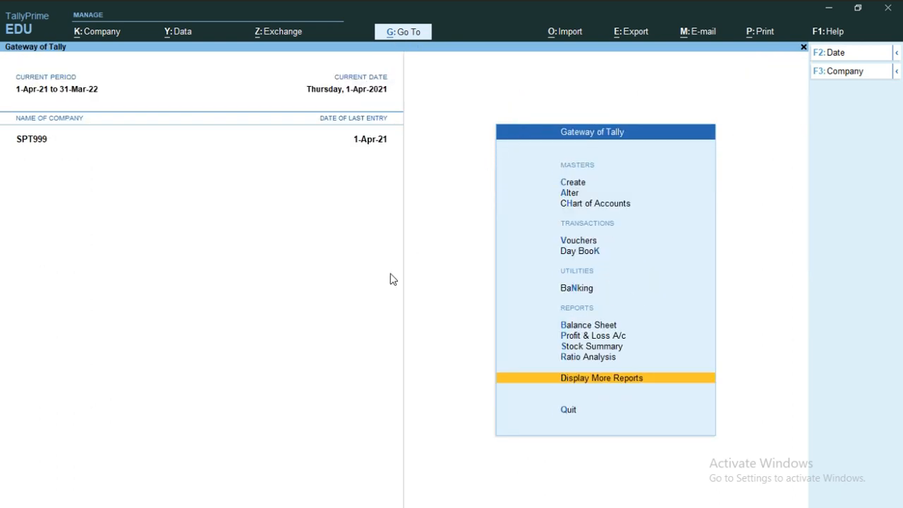
{"action": "key", "text": "Return"}
{"action": "type", "text": "a"}
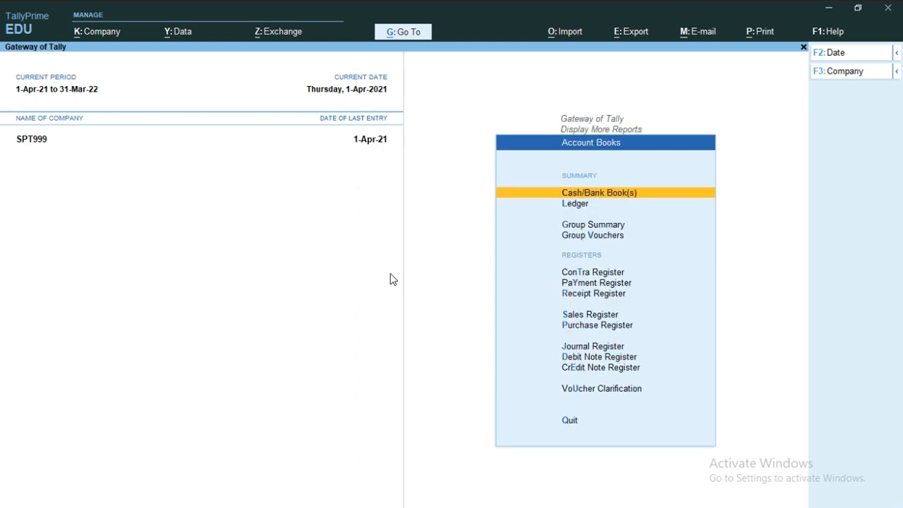
{"action": "type", "text": "gDu"}
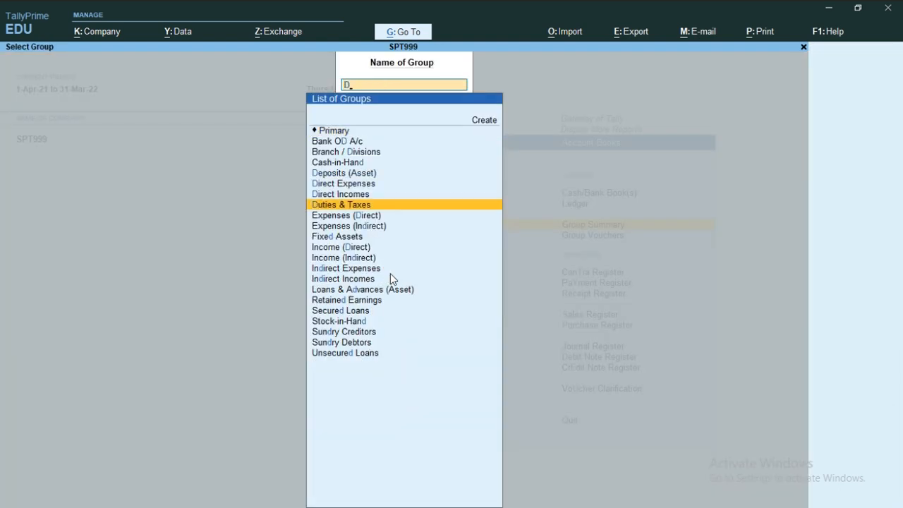
{"action": "key", "text": "Return"}
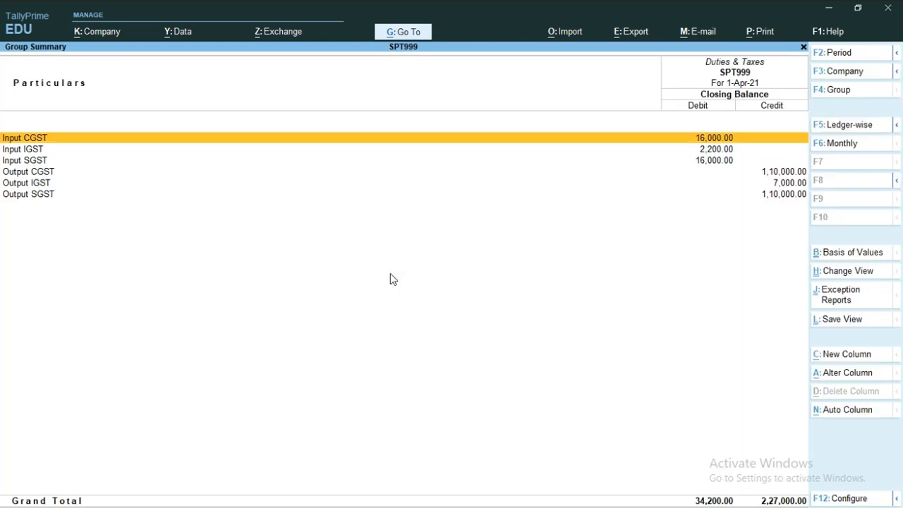
{"action": "left_click", "coordinate": [767, 171]}
{"action": "left_click", "coordinate": [769, 193]}
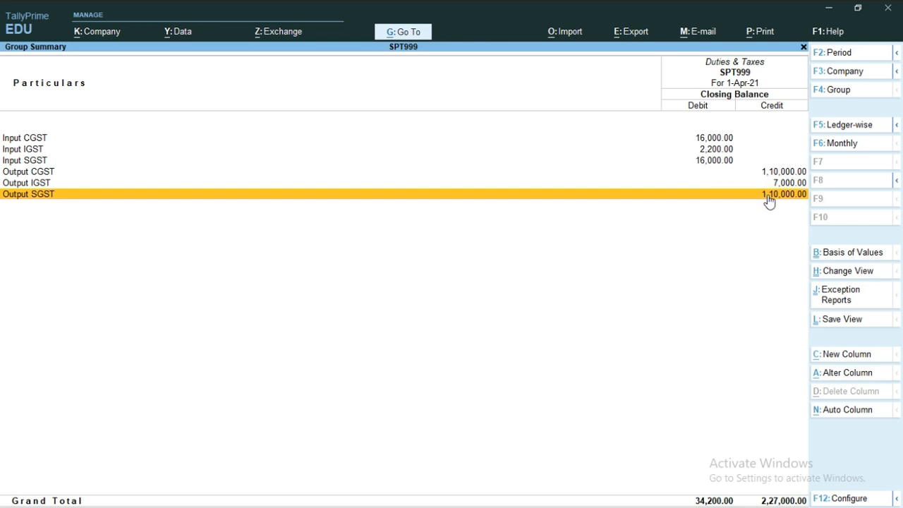
Switch to the PowerPoint slide show to review the GST set-off order, and return to TallyPrime
{"action": "key", "text": "alt"}
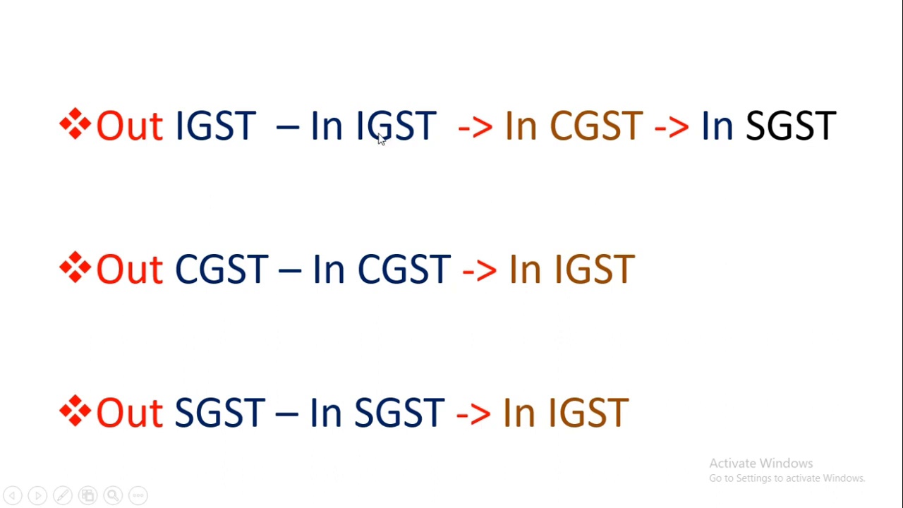
{"action": "key", "text": "alt+Tab"}
{"action": "key", "text": "alt+Tab"}
{"action": "key", "text": "alt+Tab"}
{"action": "key", "text": "alt+Tab"}
{"action": "key", "text": "alt+Tab"}
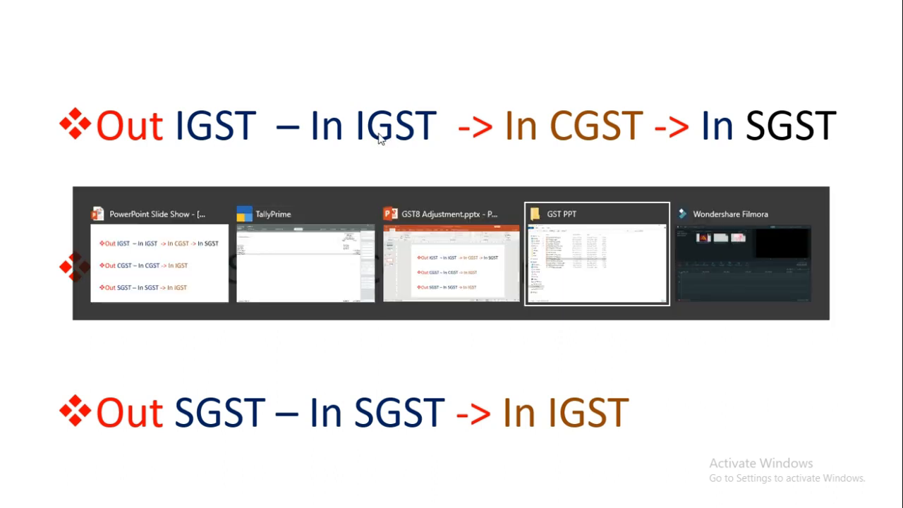
{"action": "key", "text": "alt+Tab"}
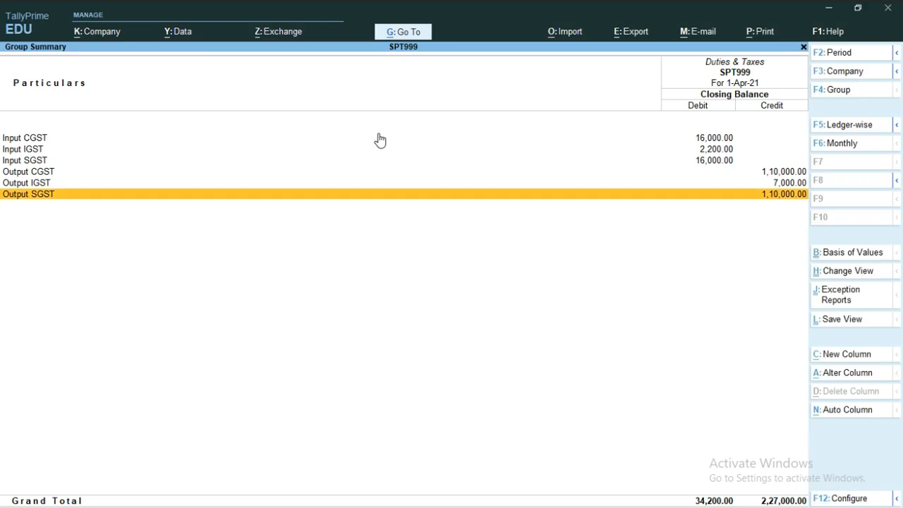
Compare the Output IGST and Input IGST balances in the summary and return to the Gateway of Tally
{"action": "left_click", "coordinate": [44, 184]}
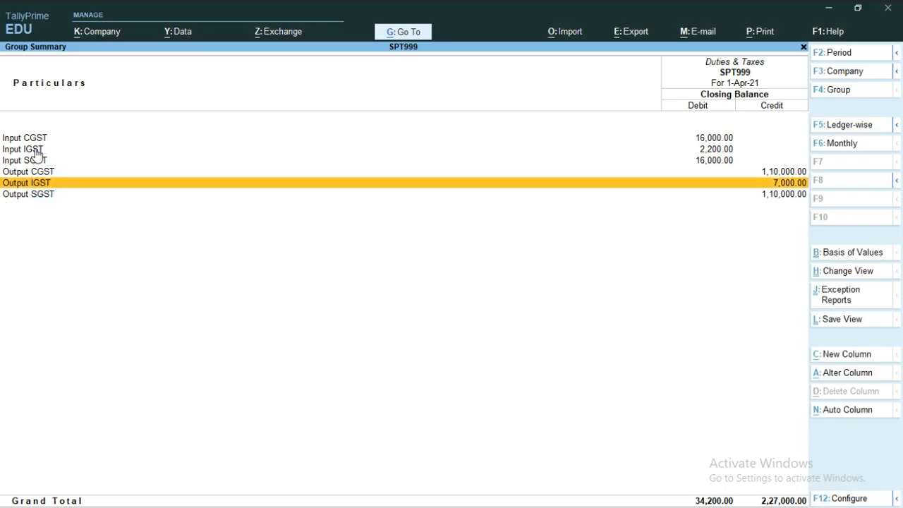
{"action": "left_click", "coordinate": [36, 150]}
{"action": "key", "text": "Escape"}
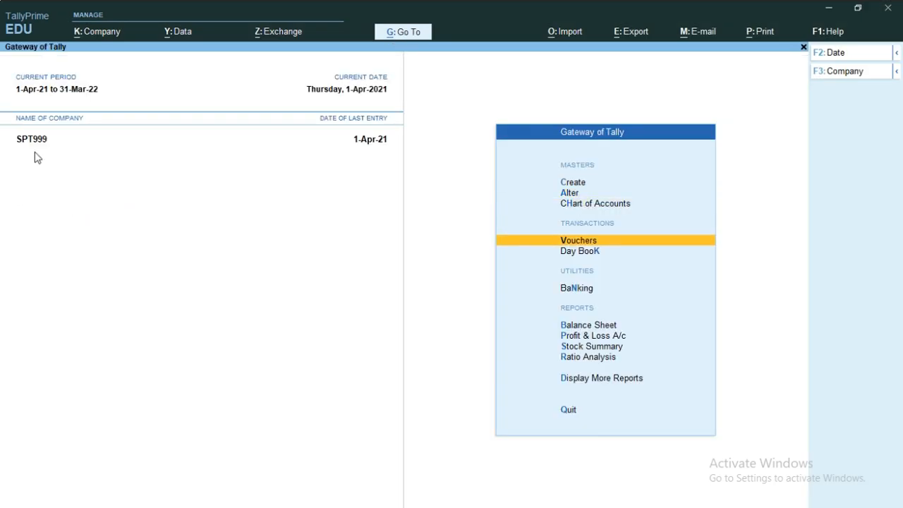
Start a new journal voucher and debit Output IGST with 2,200
{"action": "key", "text": "Return"}
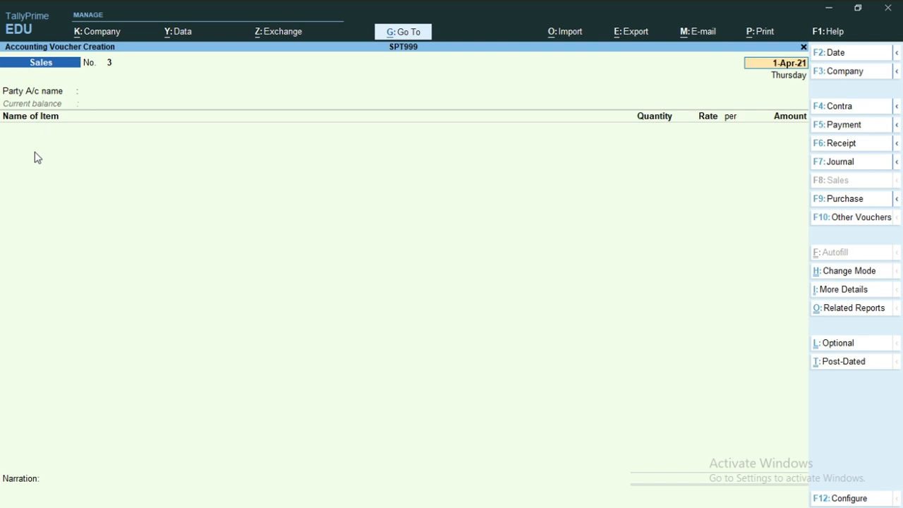
{"action": "key", "text": "F7"}
{"action": "key", "text": "Return"}
{"action": "key", "text": "BackSpace"}
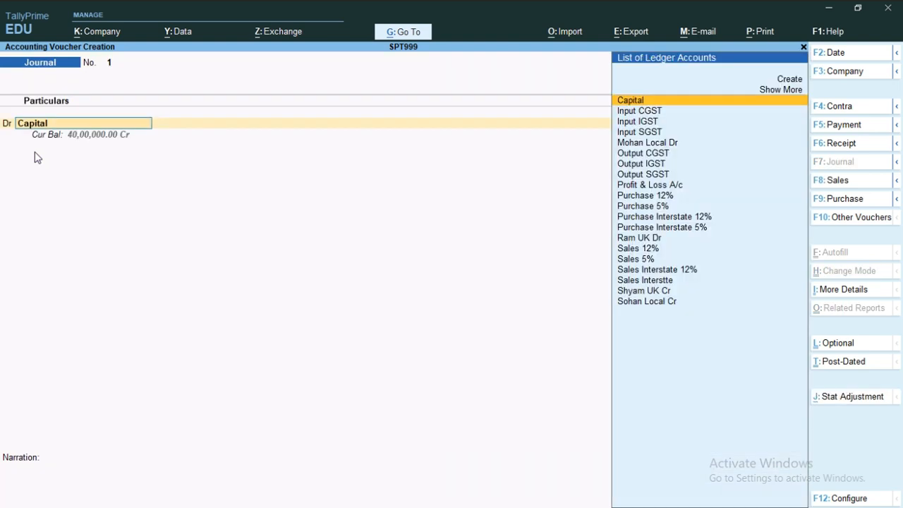
{"action": "type", "text": "Out"}
{"action": "key", "text": "Down"}
{"action": "key", "text": "Return"}
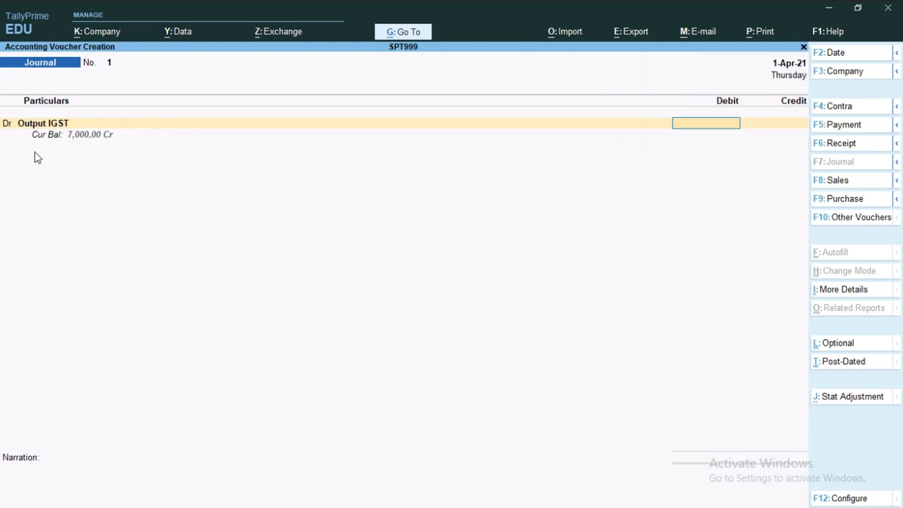
{"action": "type", "text": "2200"}
{"action": "key", "text": "Return"}
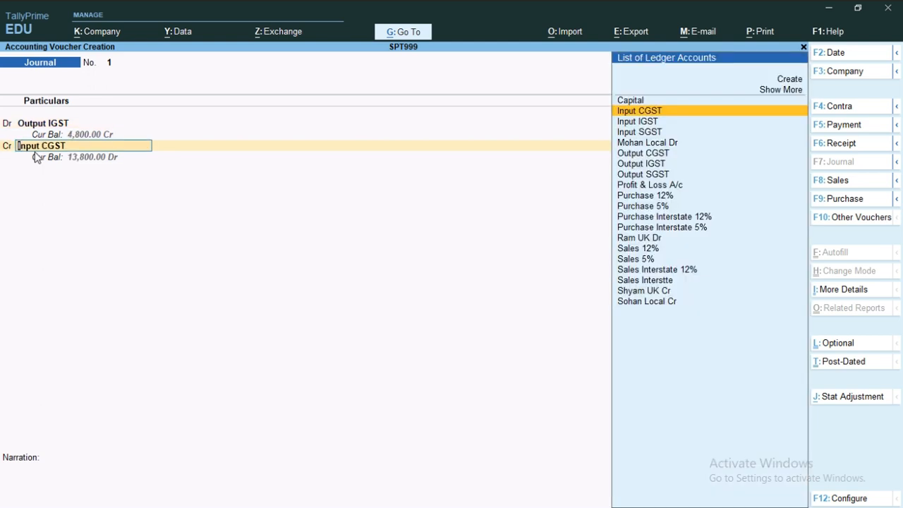
Credit Input IGST with 2,200, save the journal voucher and return to the Gateway of Tally
{"action": "key", "text": "Down"}
{"action": "key", "text": "Return"}
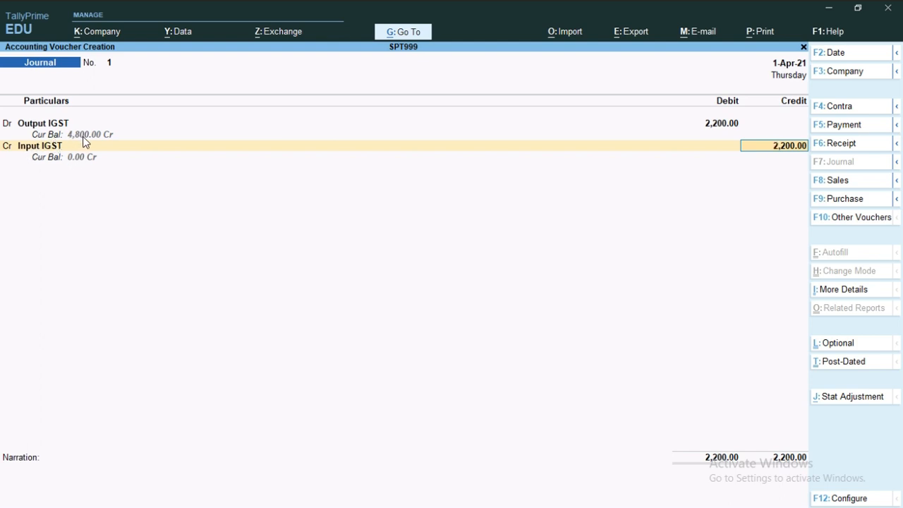
{"action": "key", "text": "Return"}
{"action": "key", "text": "Return"}
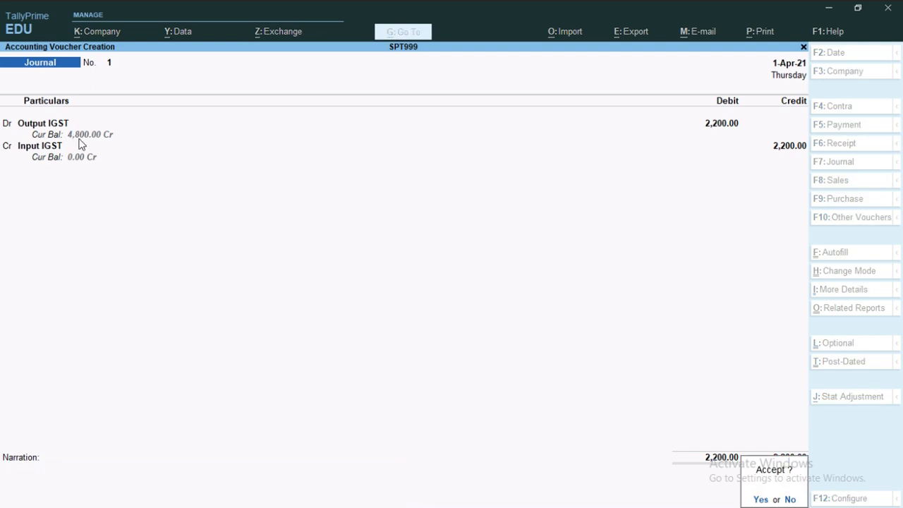
{"action": "key", "text": "Return"}
{"action": "key", "text": "Escape"}
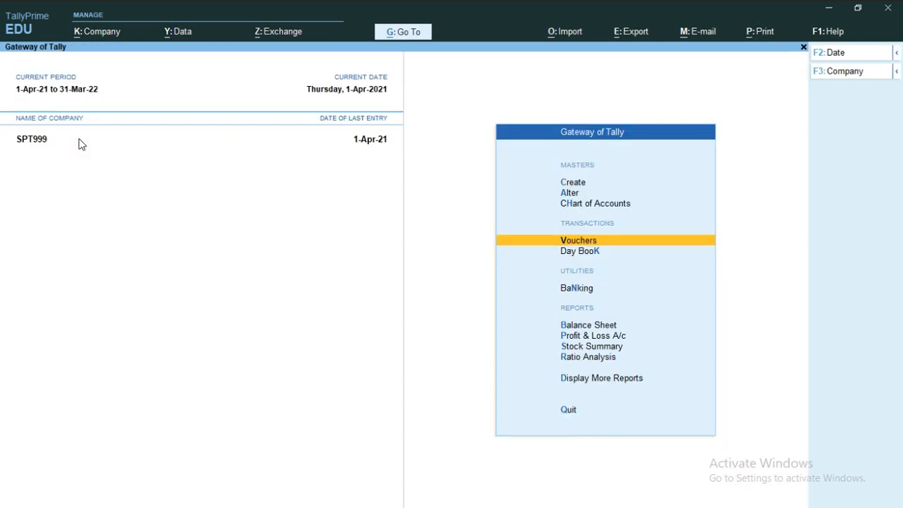
Open the Duties & Taxes group summary and compare the Output IGST balance with the Input CGST credit
{"action": "key", "text": "Escape"}
{"action": "key", "text": "Escape"}
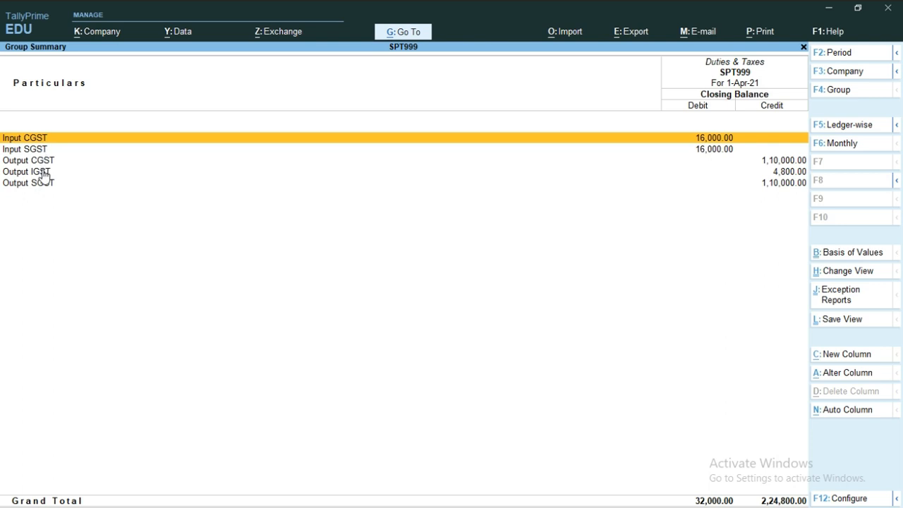
{"action": "left_click", "coordinate": [41, 171]}
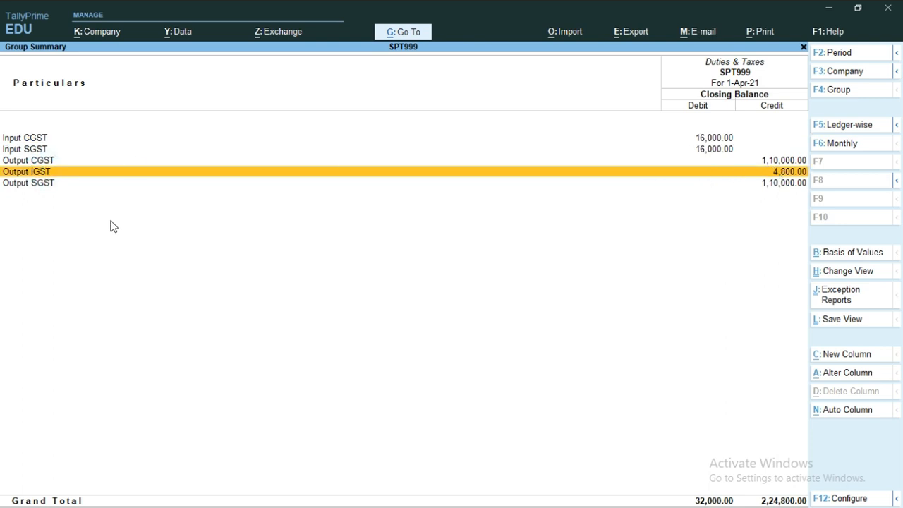
{"action": "left_click", "coordinate": [53, 173]}
{"action": "left_click", "coordinate": [38, 138]}
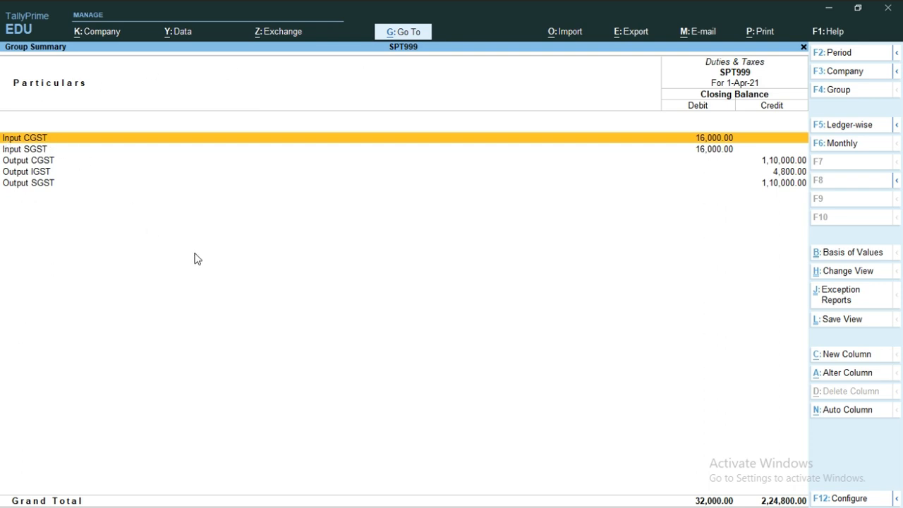
Start a new journal voucher and debit Output IGST with 4,800
{"action": "key", "text": "F4"}
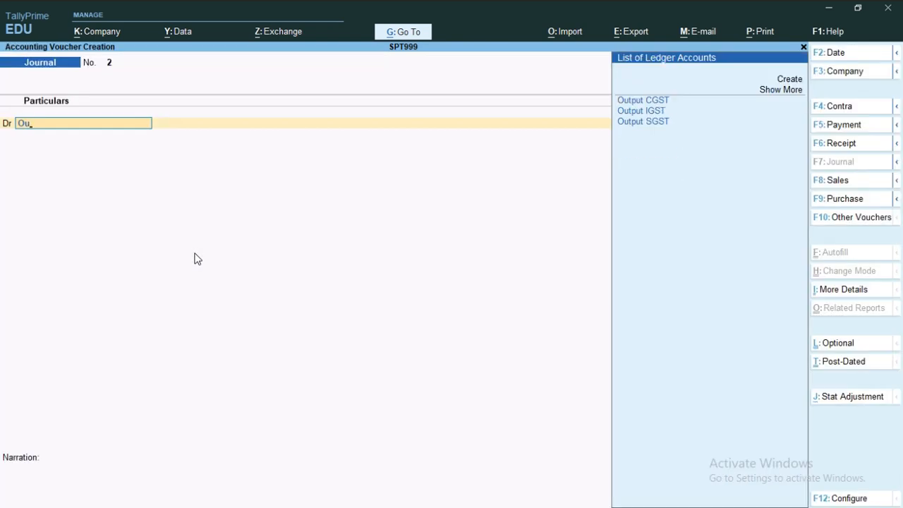
{"action": "key", "text": "Up"}
{"action": "key", "text": "Down"}
{"action": "key", "text": "Down"}
{"action": "key", "text": "Return"}
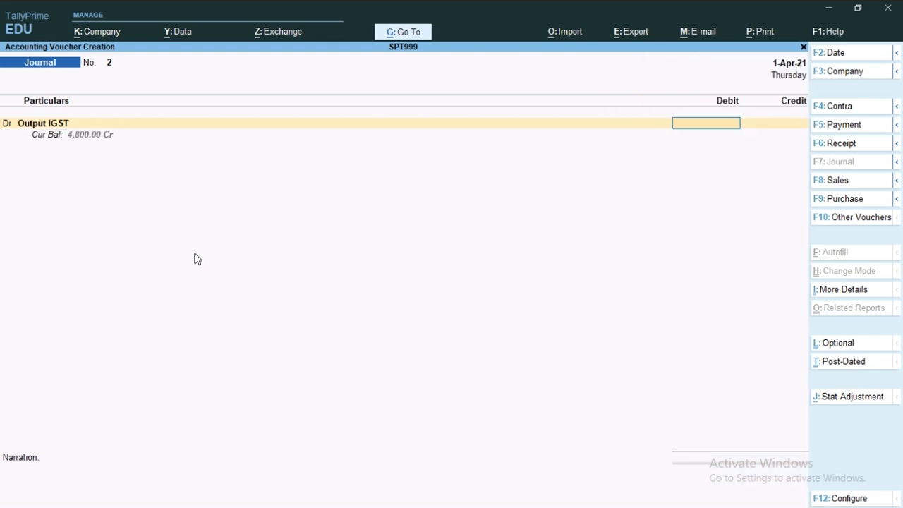
{"action": "type", "text": "4800"}
{"action": "key", "text": "Return"}
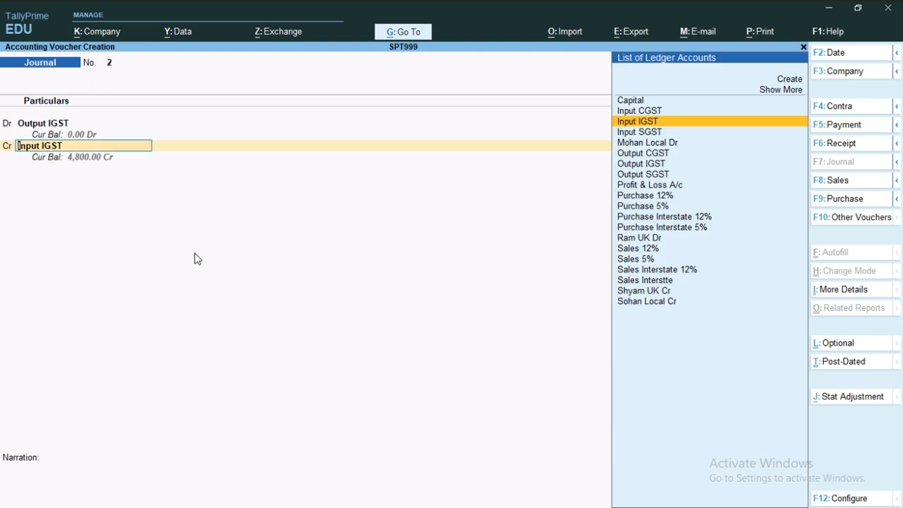
Credit Input CGST with 4,800 and save the journal voucher
{"action": "key", "text": "Up"}
{"action": "key", "text": "Return"}
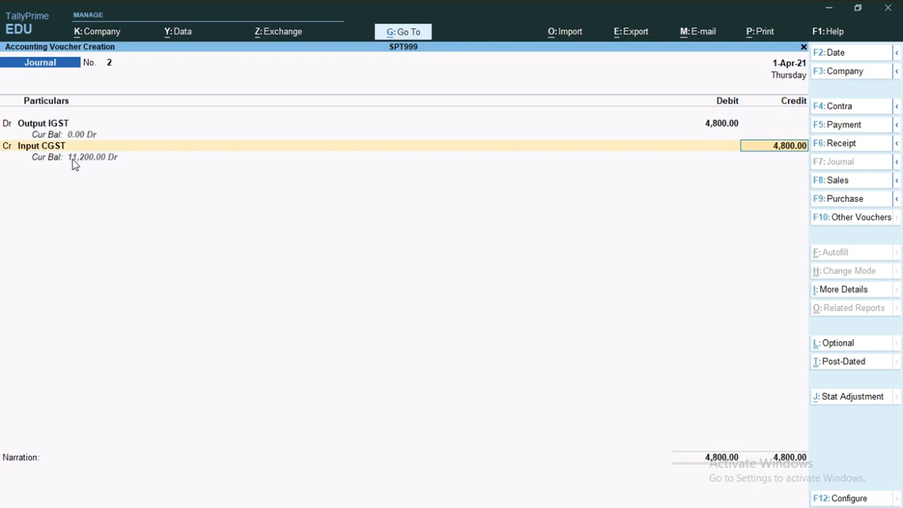
{"action": "key", "text": "Return"}
{"action": "key", "text": "Return"}
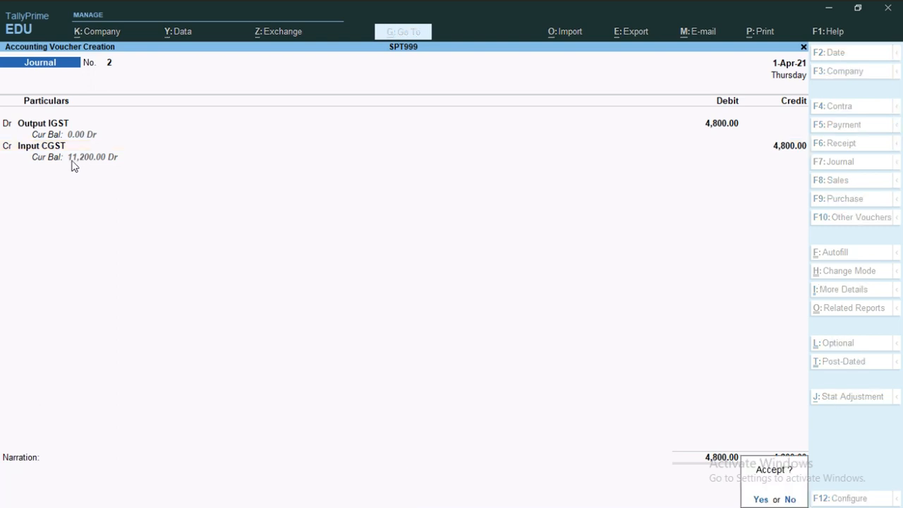
{"action": "key", "text": "Return"}
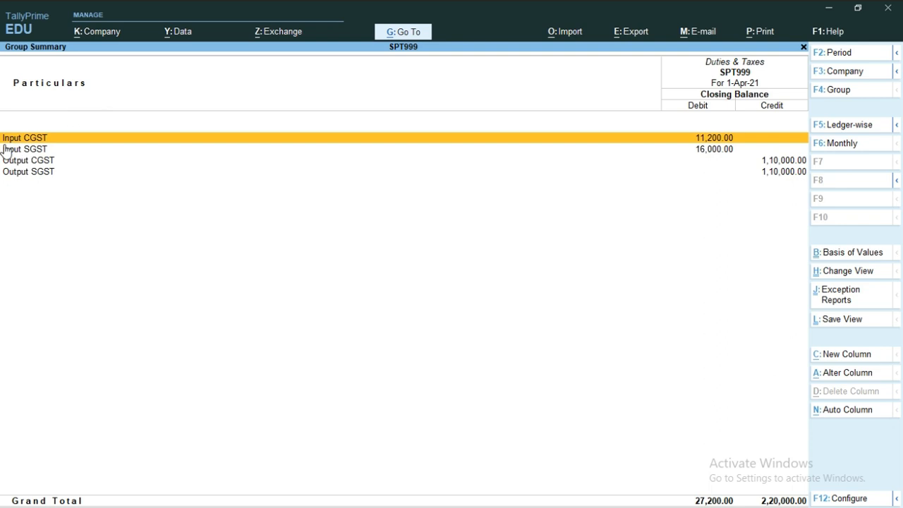
Compare the Output CGST and Input CGST balances in the Duties & Taxes group summary
{"action": "left_click", "coordinate": [19, 160]}
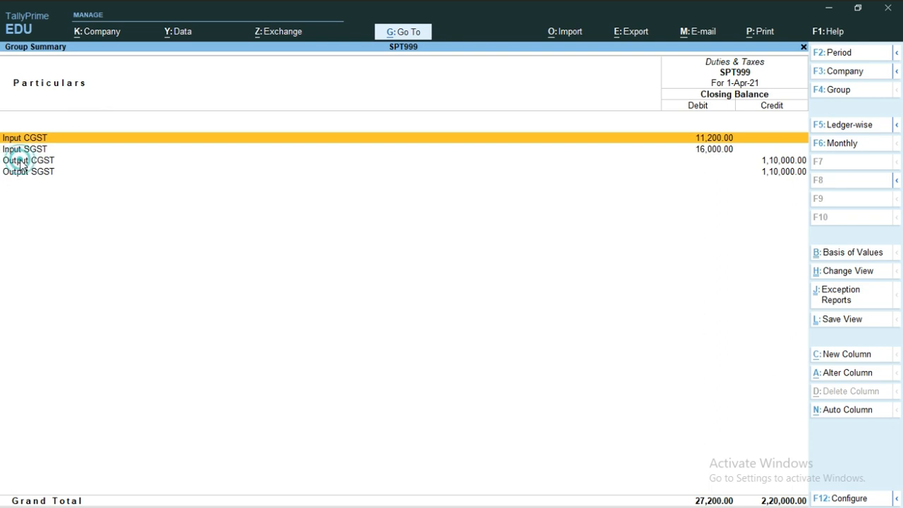
{"action": "left_click", "coordinate": [33, 139]}
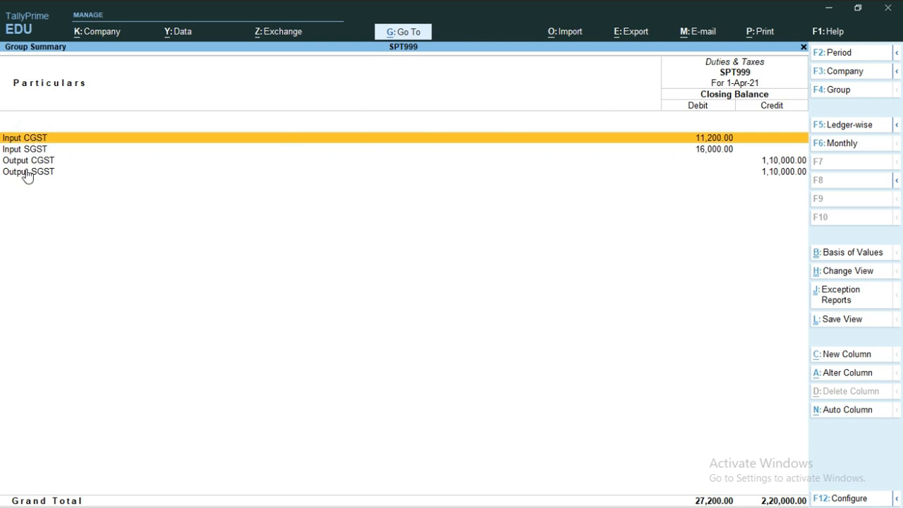
{"action": "left_click", "coordinate": [721, 140]}
Leave the summary, start a new journal voucher and debit Output CGST with 11,200
{"action": "key", "text": "Escape"}
{"action": "key", "text": "Escape"}
{"action": "key", "text": "Escape"}
{"action": "key", "text": "Escape"}
{"action": "type", "text": "11200"}
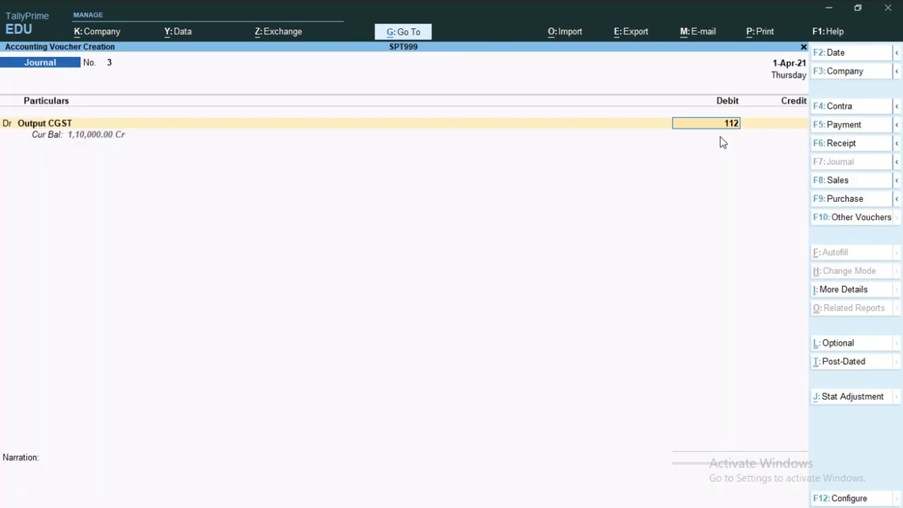
{"action": "key", "text": "Return"}
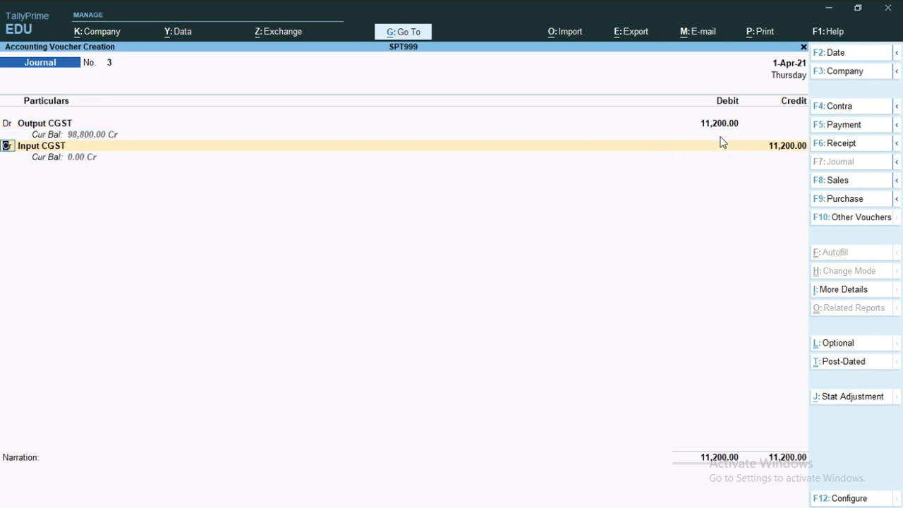
Credit Input CGST with 11,200 and save the journal voucher
{"action": "left_click", "coordinate": [721, 141]}
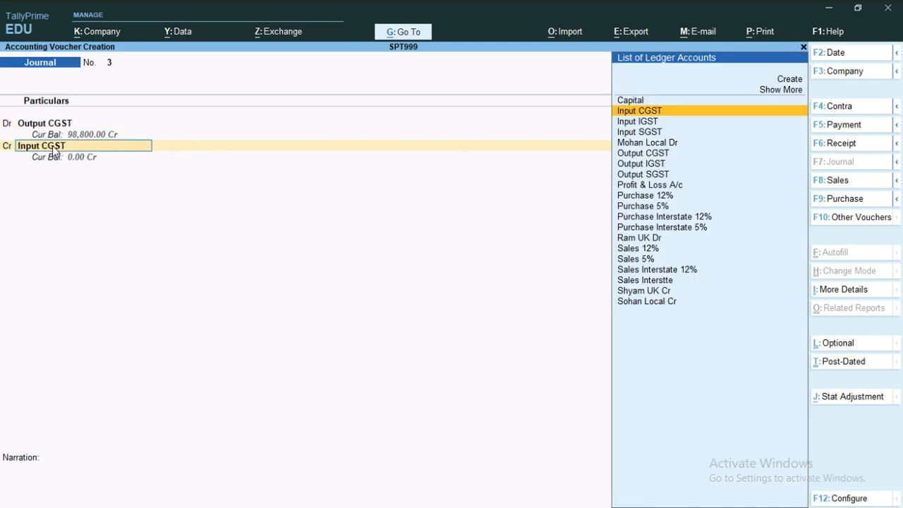
{"action": "key", "text": "Return"}
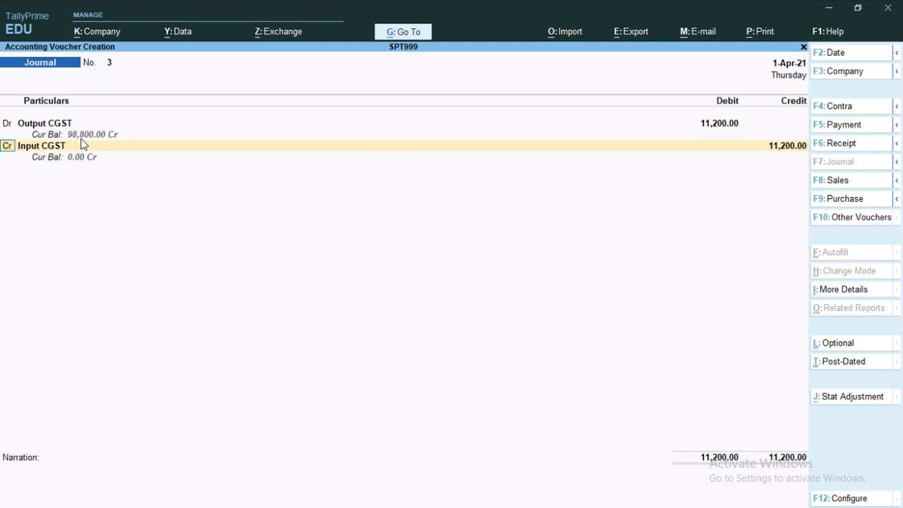
{"action": "key", "text": "Return"}
{"action": "key", "text": "Return"}
{"action": "key", "text": "Return"}
{"action": "key", "text": "Return"}
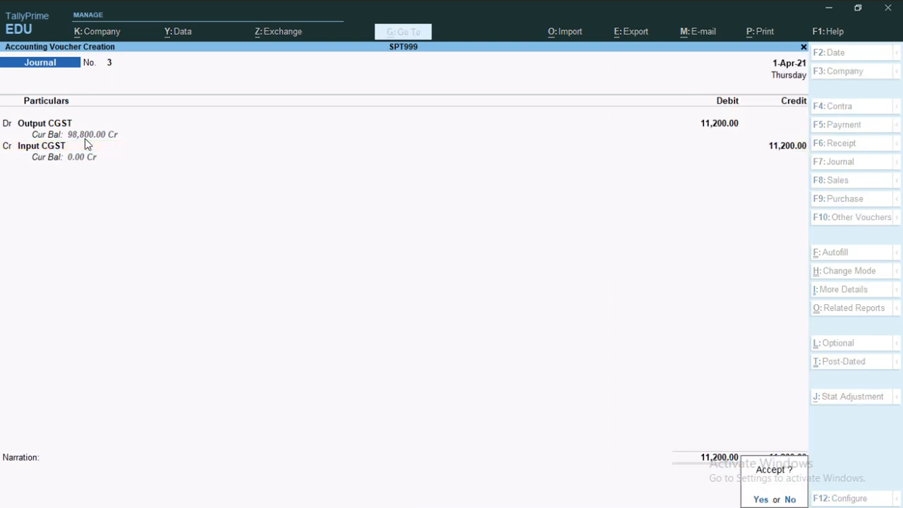
{"action": "key", "text": "Return"}
Leave voucher entry and open the group summary for Duties & Taxes
{"action": "key", "text": "Escape"}
{"action": "type", "text": "dag"}
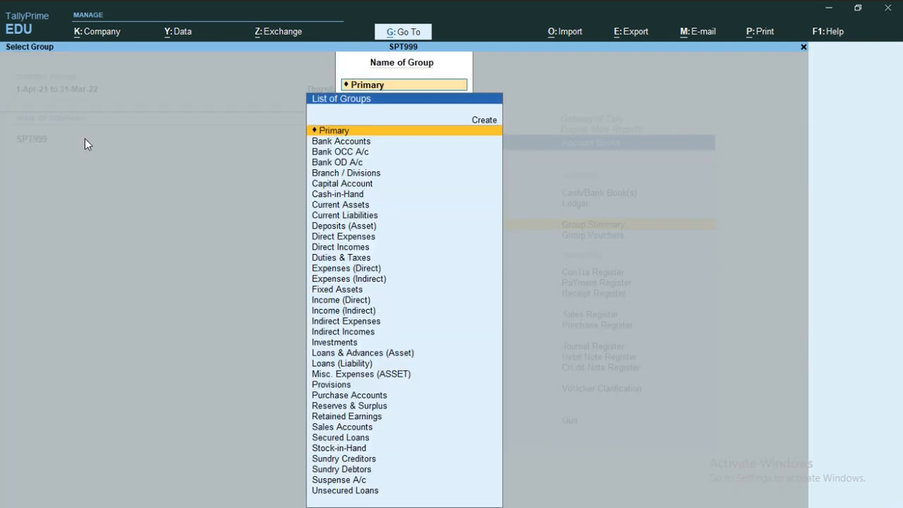
{"action": "type", "text": "du"}
{"action": "key", "text": "Return"}
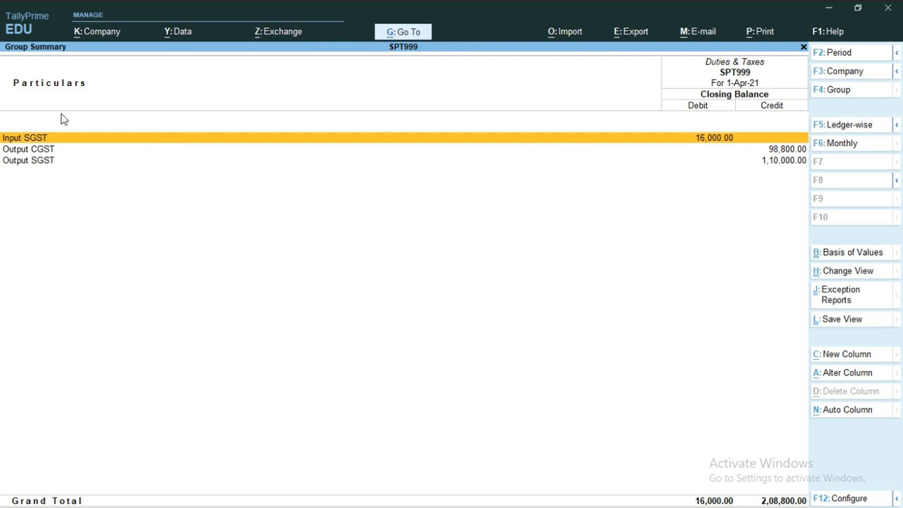
Check the set-off order for CGST and SGST on the PowerPoint slide, and compare Output SGST with Input SGST in TallyPrime's summary
{"action": "key", "text": "alt+Tab"}
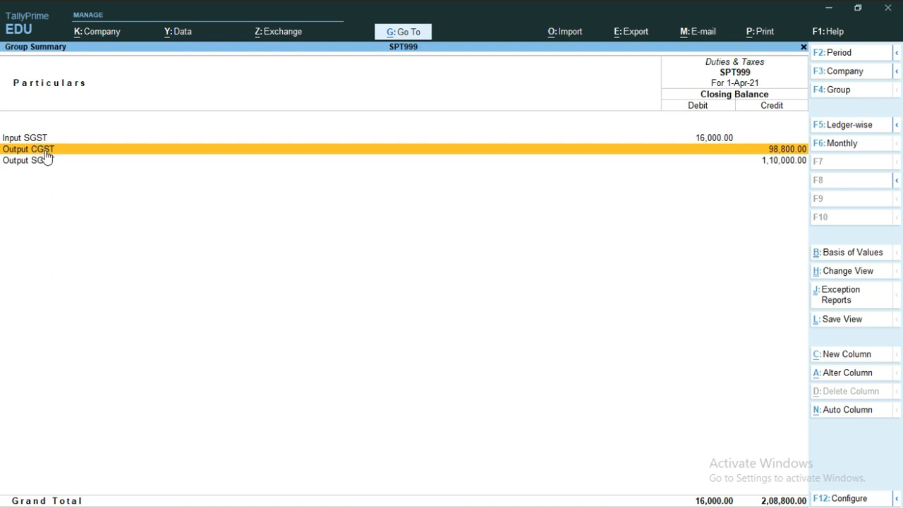
{"action": "left_click", "coordinate": [45, 151]}
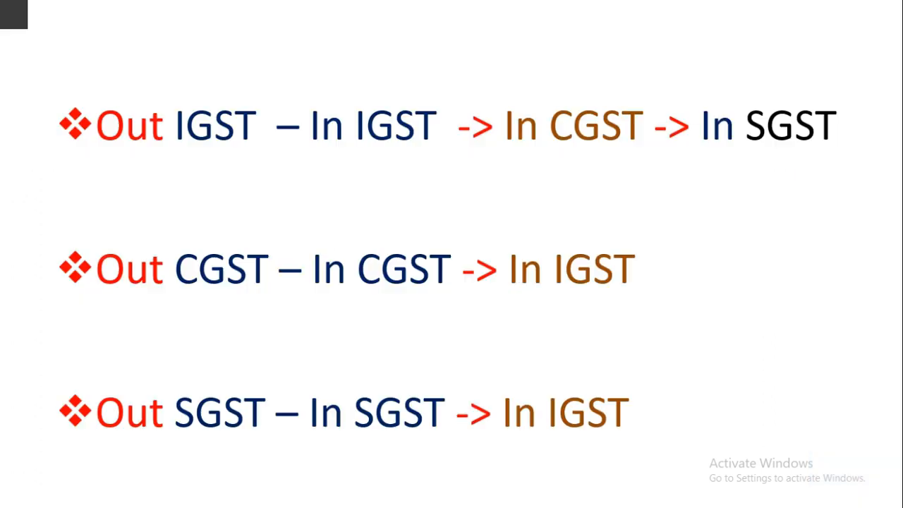
{"action": "key", "text": "alt+Tab"}
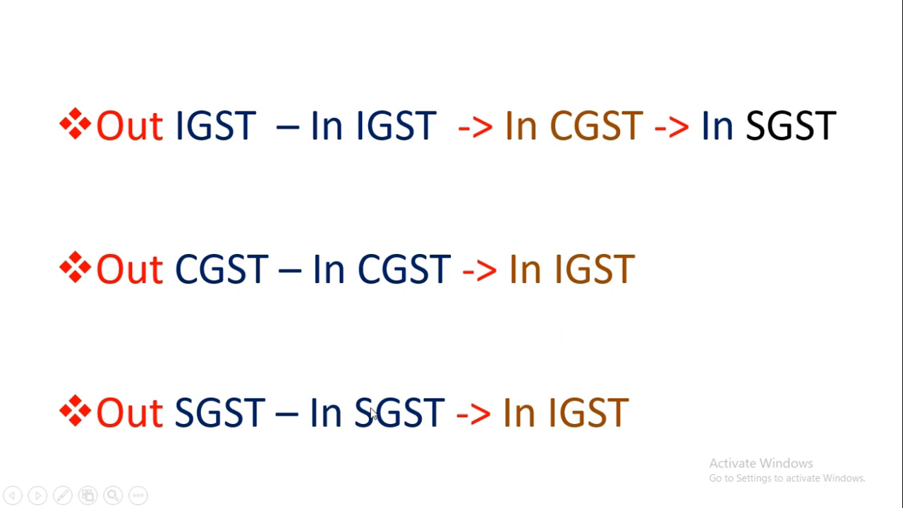
{"action": "key", "text": "alt+Tab"}
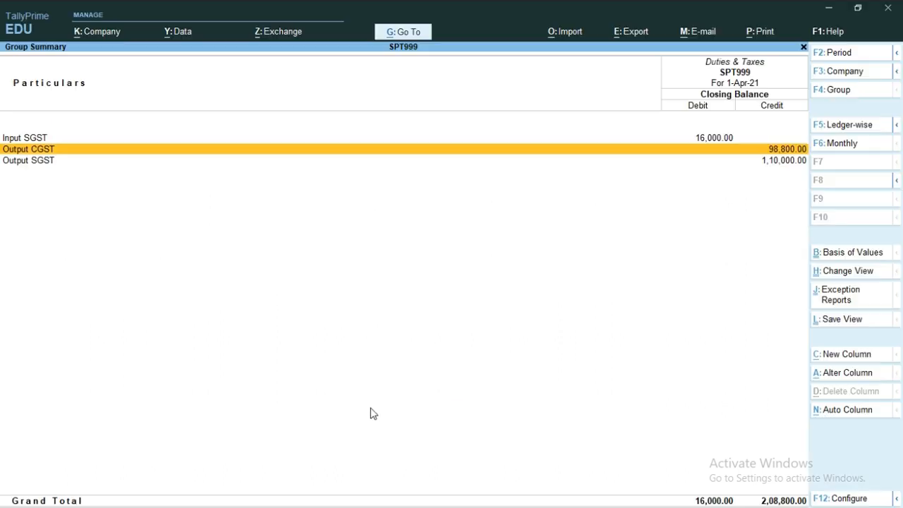
{"action": "left_click", "coordinate": [30, 167]}
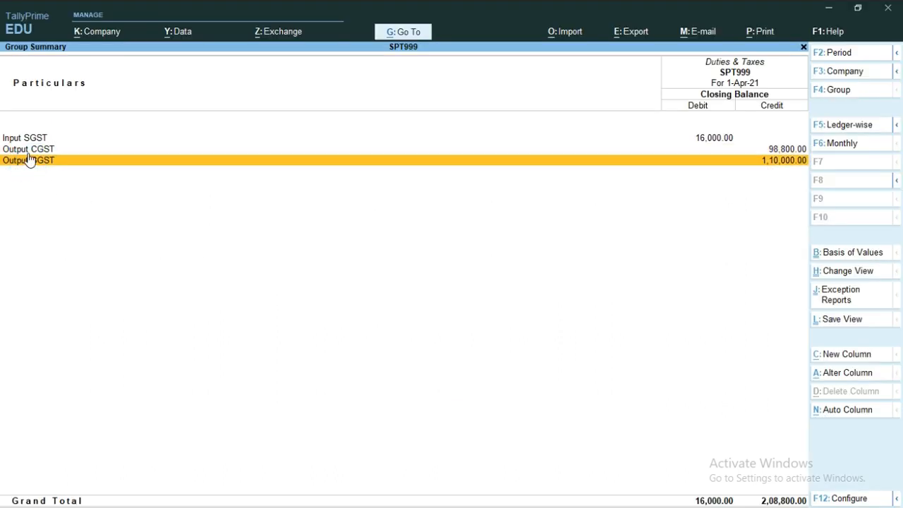
{"action": "left_click", "coordinate": [27, 139]}
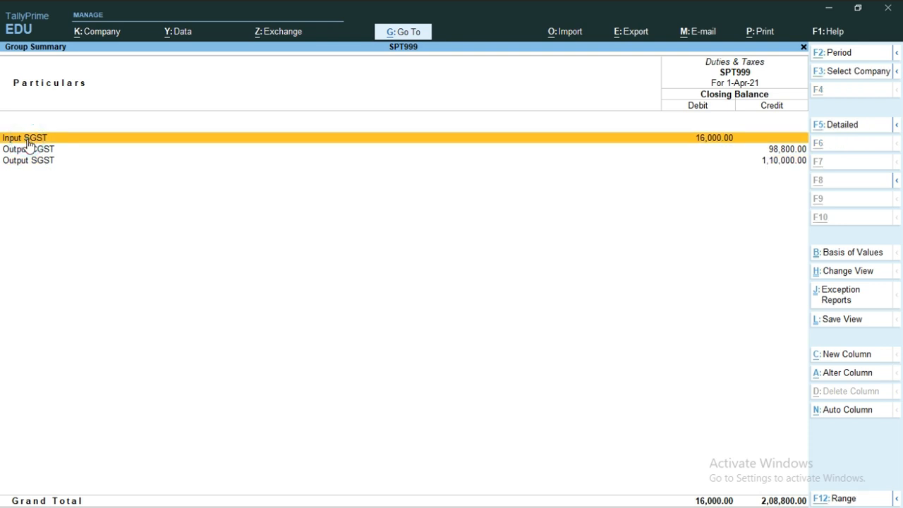
Start a new journal voucher and debit Output SGST with 16,000
{"action": "key", "text": "alt+Tab"}
{"action": "key", "text": "Tab"}
{"action": "key", "text": "Tab"}
{"action": "key", "text": "Tab"}
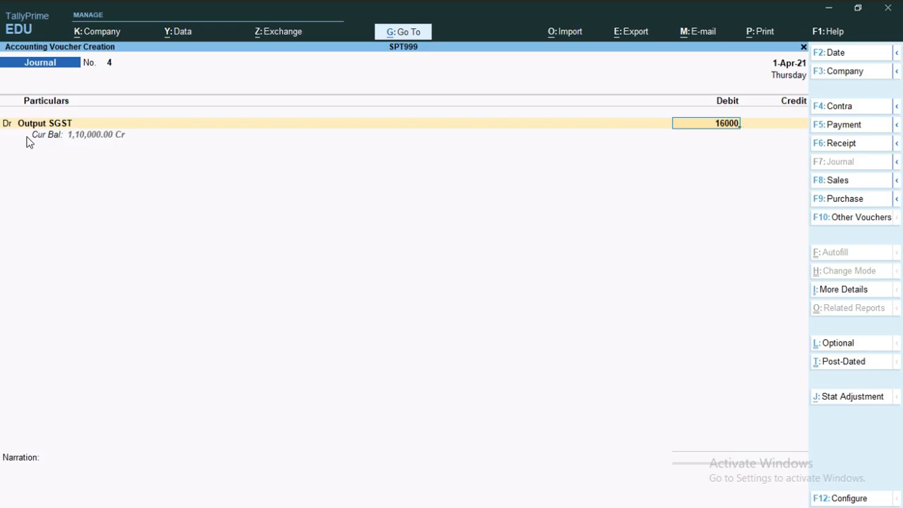
{"action": "key", "text": "Return"}
{"action": "key", "text": "Return"}
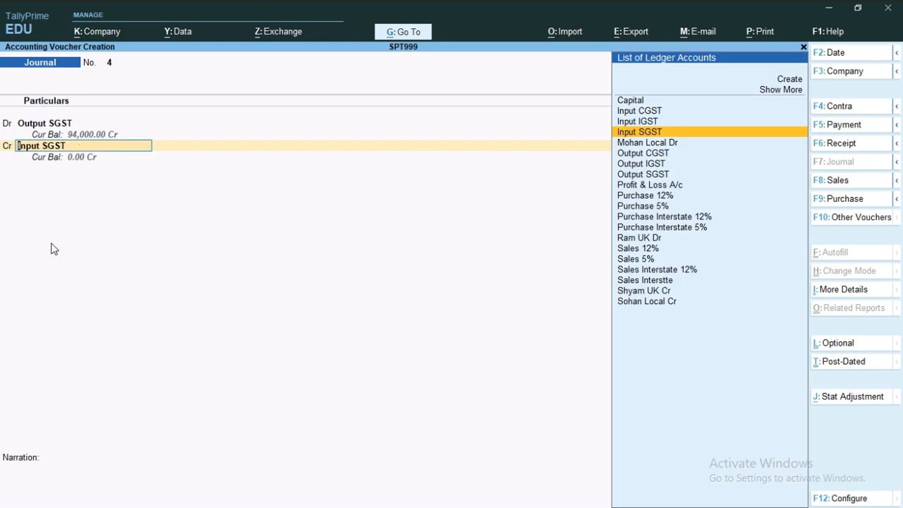
Credit Input SGST with 16,000, save the journal voucher and return to the Gateway of Tally
{"action": "key", "text": "Return"}
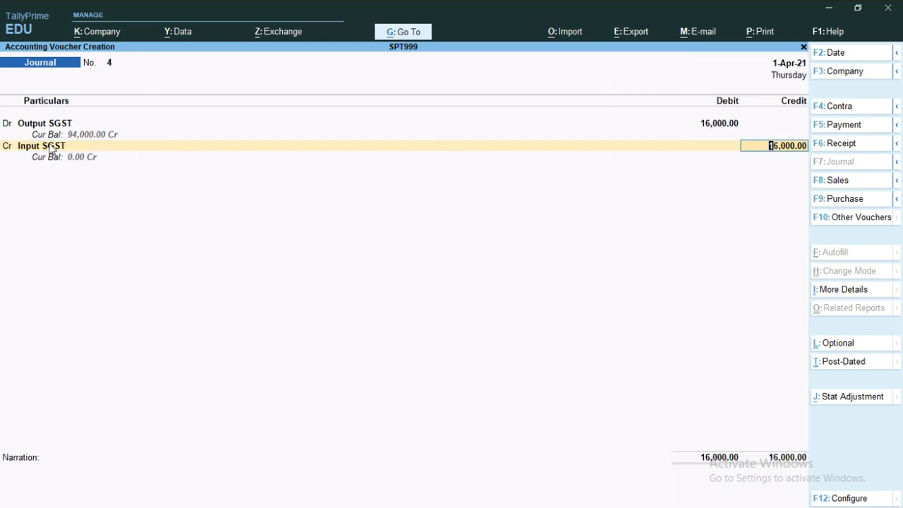
{"action": "key", "text": "Return"}
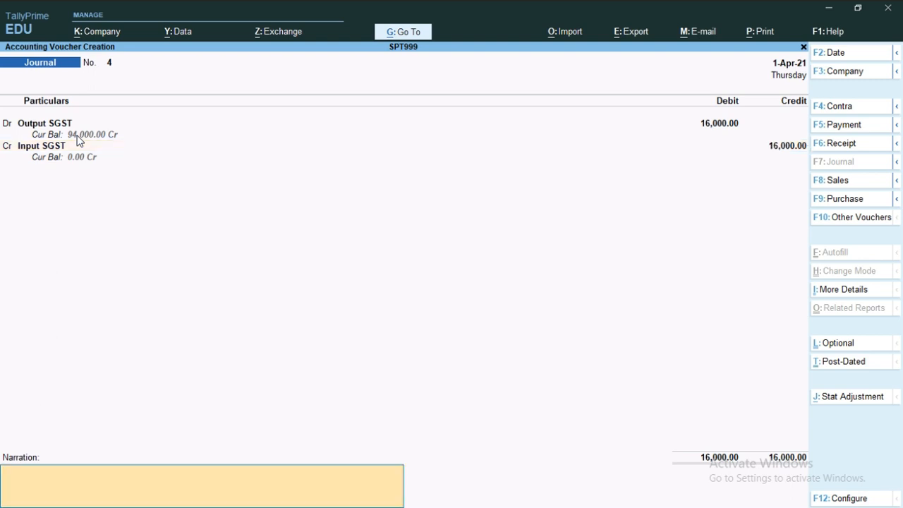
{"action": "key", "text": "Return"}
{"action": "key", "text": "Return"}
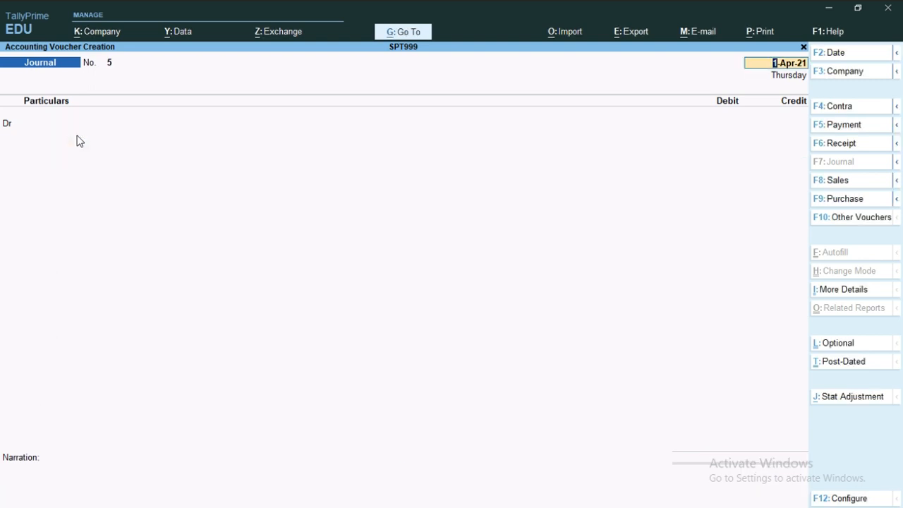
{"action": "key", "text": "Escape"}
{"action": "key", "text": "Return"}
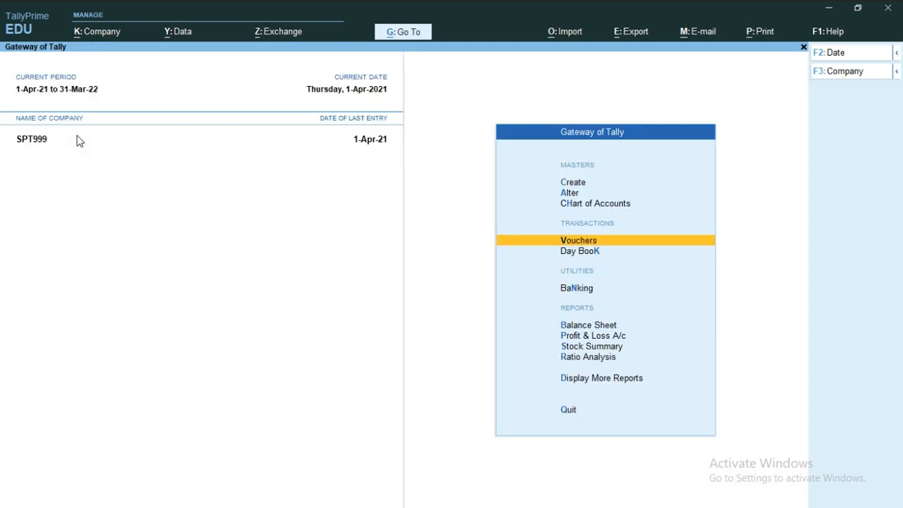
Open the Duties & Taxes group summary to check the remaining output tax balances, and close the report
{"action": "key", "text": "d"}
{"action": "key", "text": "d"}
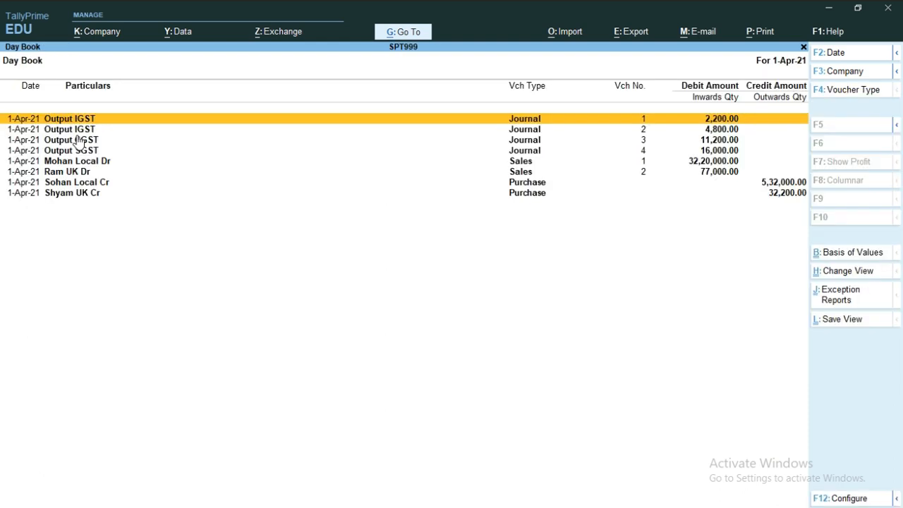
{"action": "key", "text": "Escape"}
{"action": "key", "text": "Down"}
{"action": "key", "text": "Down"}
{"action": "key", "text": "Down"}
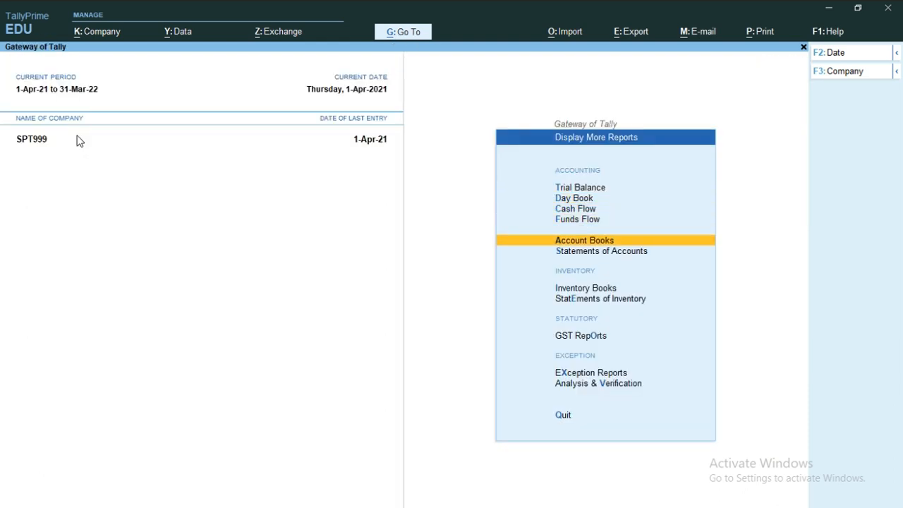
{"action": "key", "text": "Return"}
{"action": "type", "text": "gdu"}
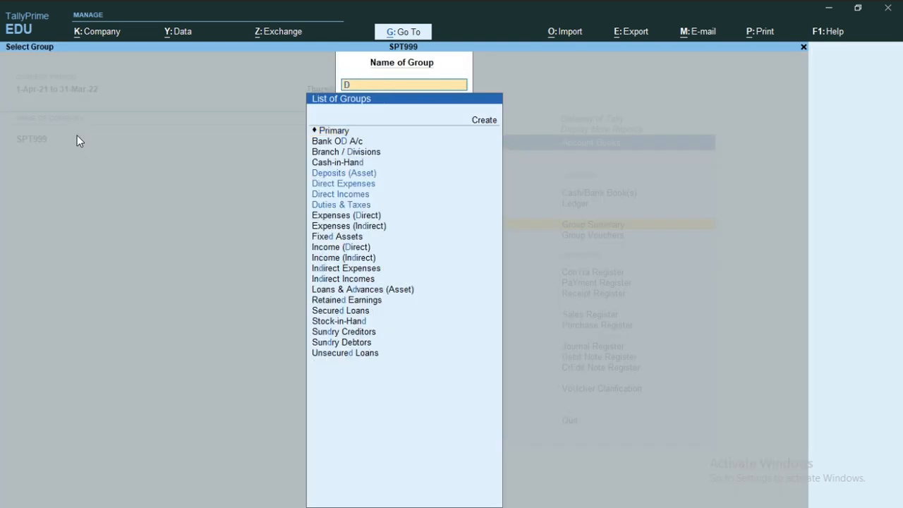
{"action": "key", "text": "Return"}
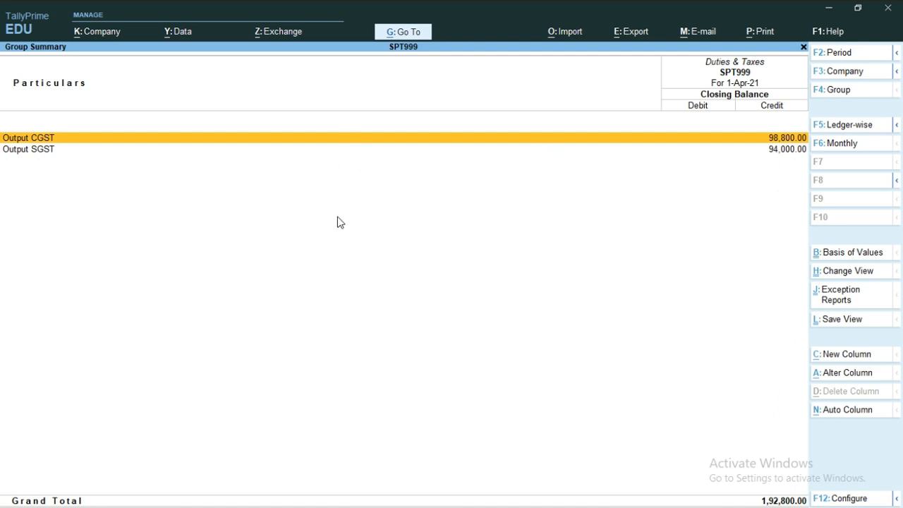
{"action": "key", "text": "Escape"}
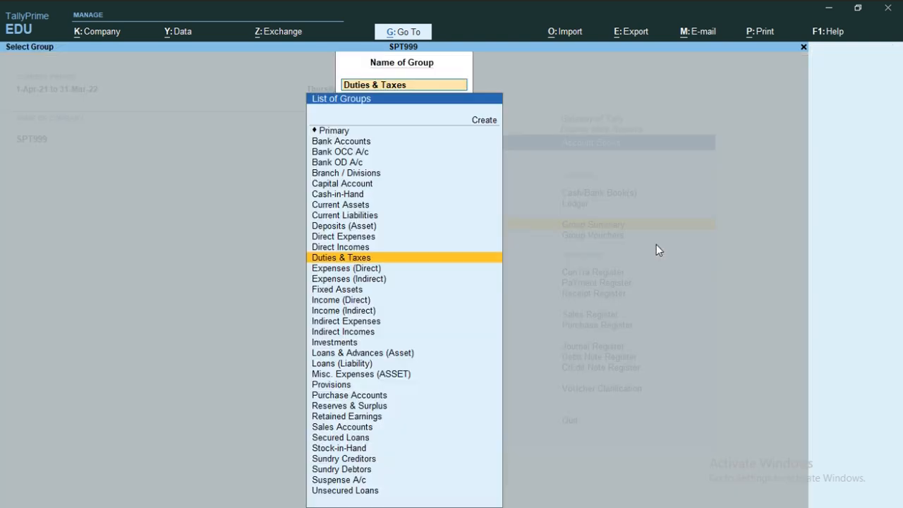
Return to the Gateway of Tally and start a new journal voucher
{"action": "key", "text": "Escape"}
{"action": "key", "text": "Escape"}
{"action": "key", "text": "Escape"}
{"action": "key", "text": "Home"}
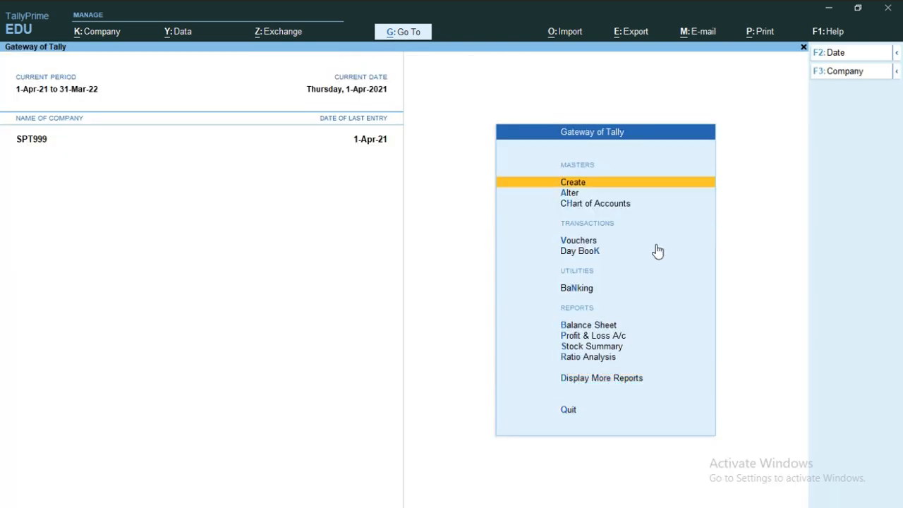
{"action": "key", "text": "Down"}
{"action": "key", "text": "Down"}
{"action": "key", "text": "Down"}
{"action": "key", "text": "Down"}
{"action": "key", "text": "Up"}
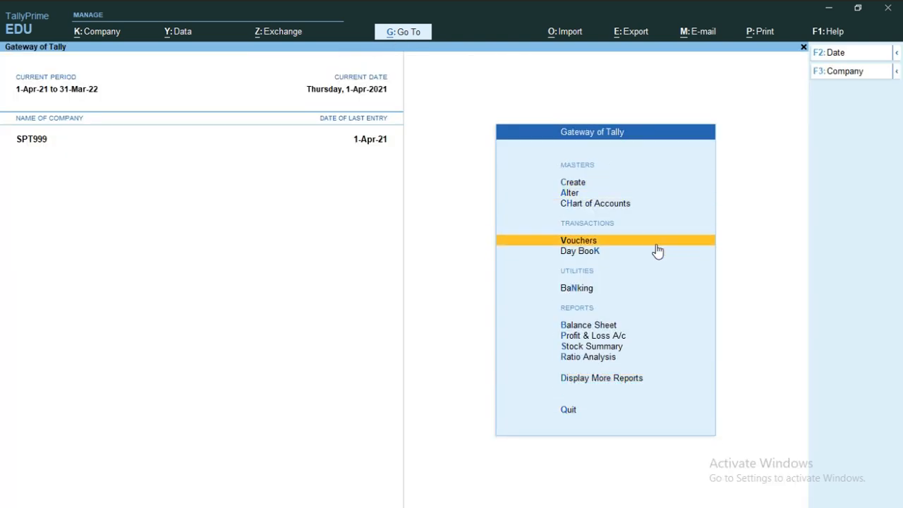
{"action": "key", "text": "Return"}
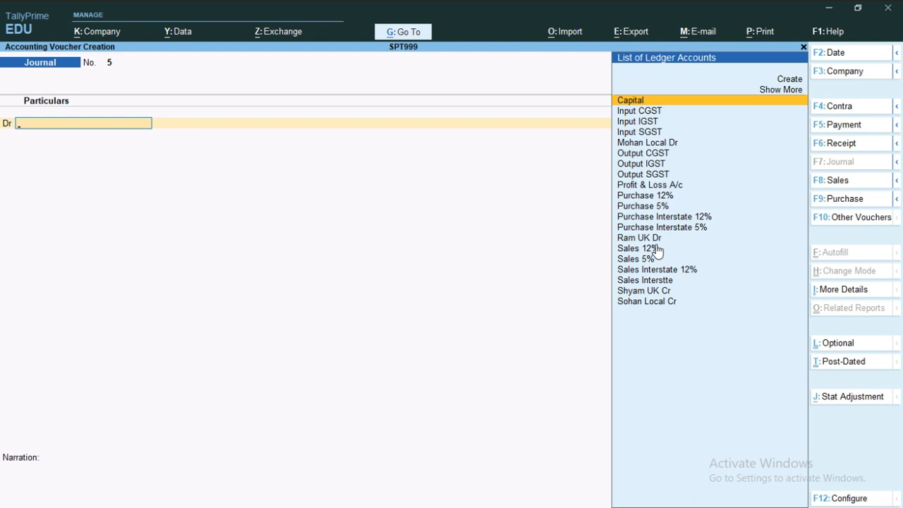
Start a new ledger from the voucher's debit line, naming it GST Payable and placing it under Duties & Taxes
{"action": "key", "text": "alt+c"}
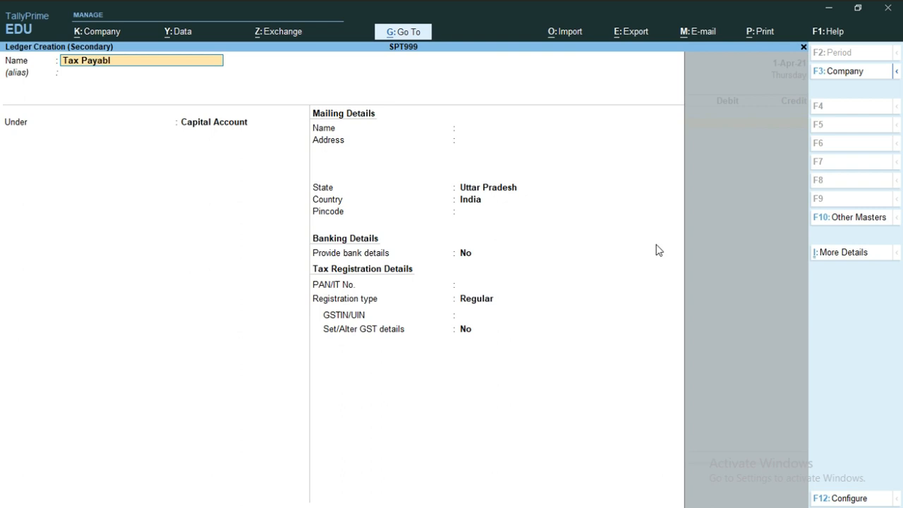
{"action": "key", "text": "BackSpace"}
{"action": "key", "text": "BackSpace"}
{"action": "key", "text": "BackSpace"}
{"action": "key", "text": "BackSpace"}
{"action": "key", "text": "BackSpace"}
{"action": "key", "text": "BackSpace"}
{"action": "key", "text": "BackSpace"}
{"action": "key", "text": "BackSpace"}
{"action": "key", "text": "BackSpace"}
{"action": "key", "text": "Return"}
{"action": "type", "text": "du"}
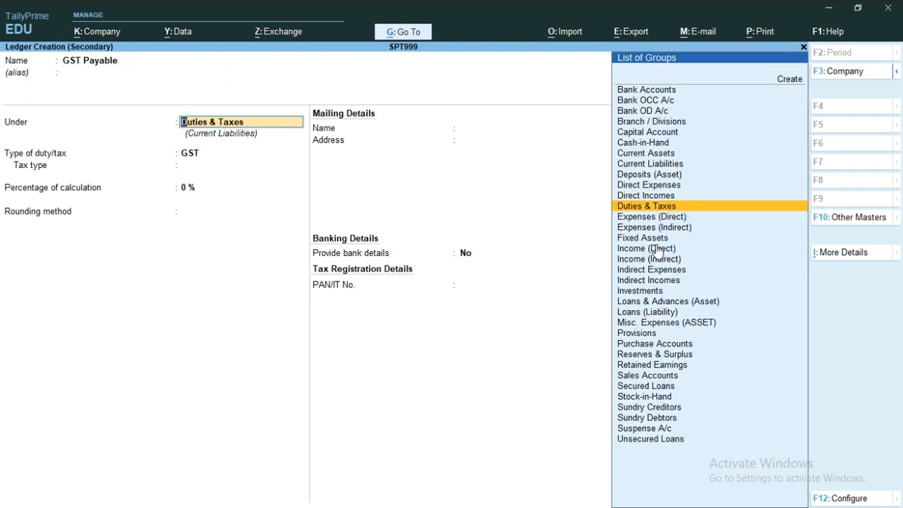
{"action": "key", "text": "Return"}
Set the ledger's type of duty/tax to Others, keep the calculation percentage at 0 %, and save the ledger
{"action": "key", "text": "Down"}
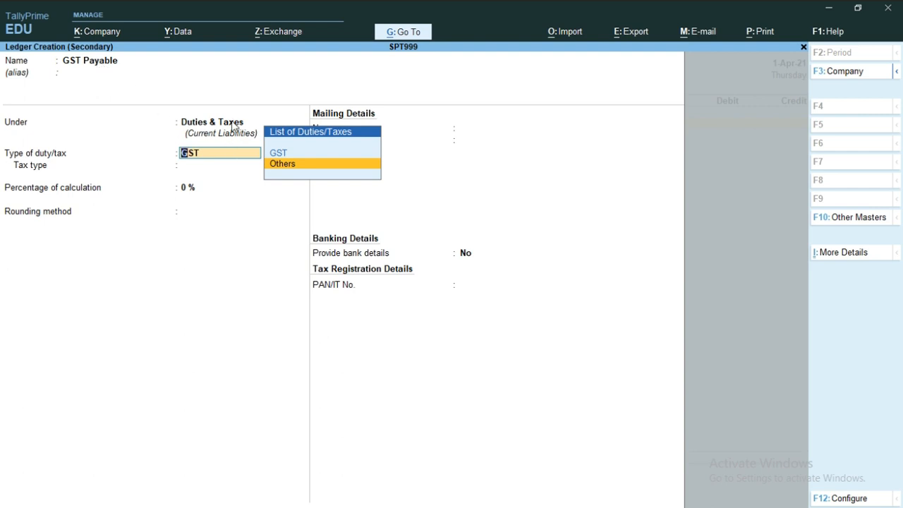
{"action": "key", "text": "Return"}
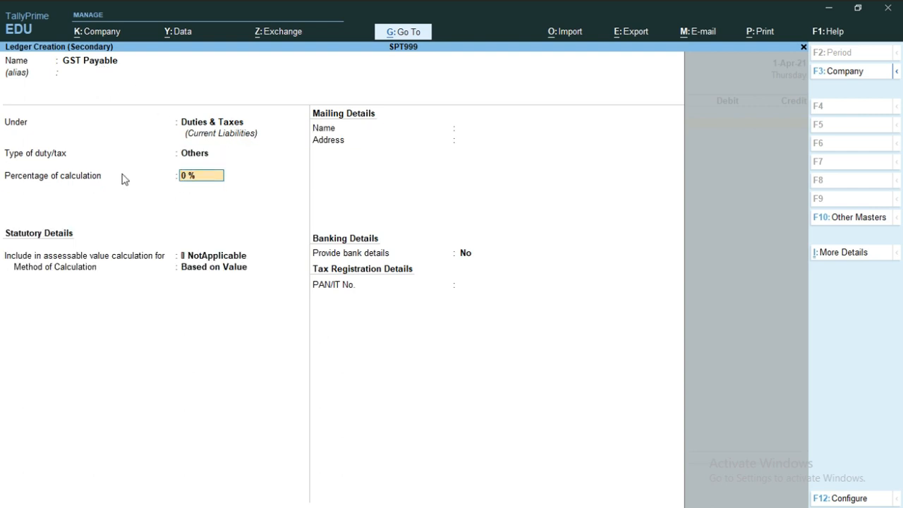
{"action": "key", "text": "Return"}
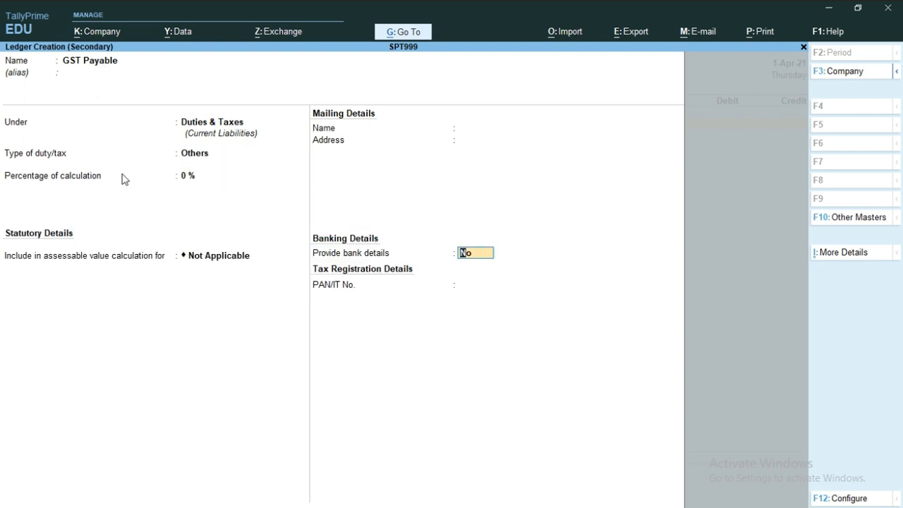
{"action": "key", "text": "ctrl+a"}
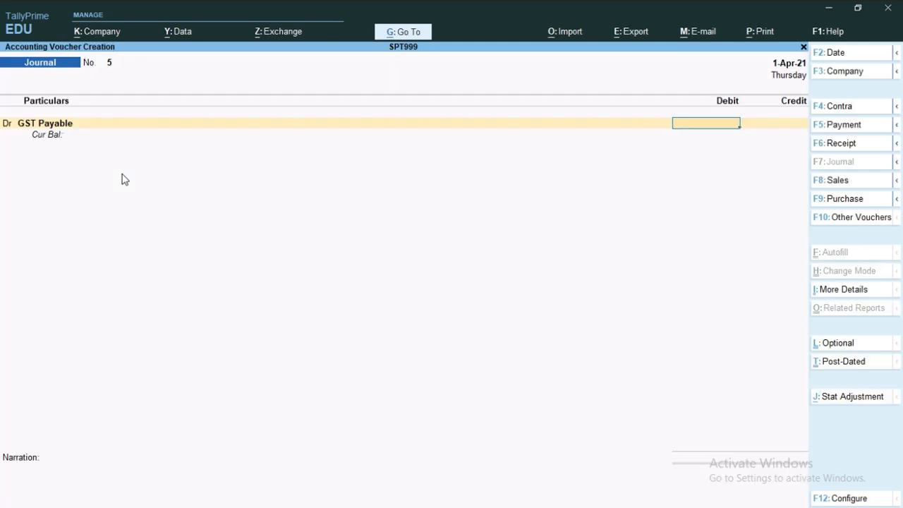
Replace the ledger on the first debit line with Output CGST and debit it with 98,800
{"action": "key", "text": "BackSpace"}
{"action": "type", "text": "Ou"}
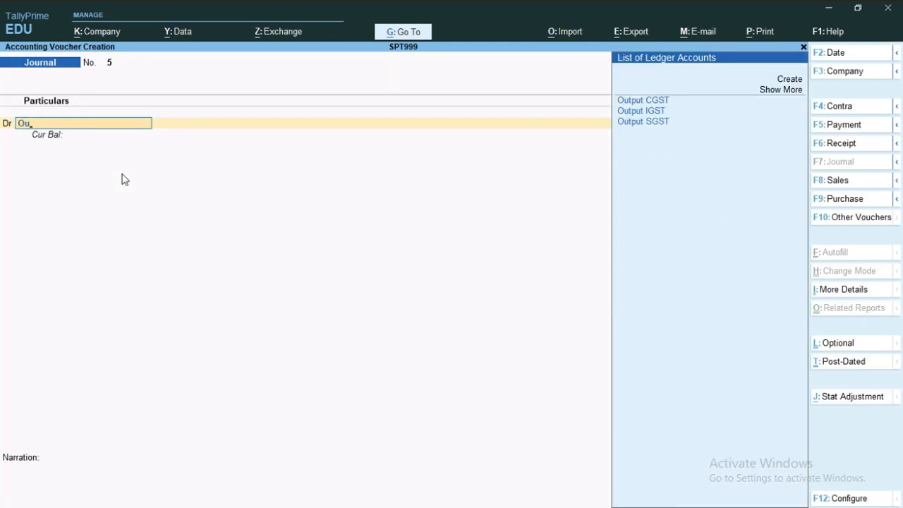
{"action": "key", "text": "Up"}
{"action": "key", "text": "Up"}
{"action": "key", "text": "Up"}
{"action": "key", "text": "Return"}
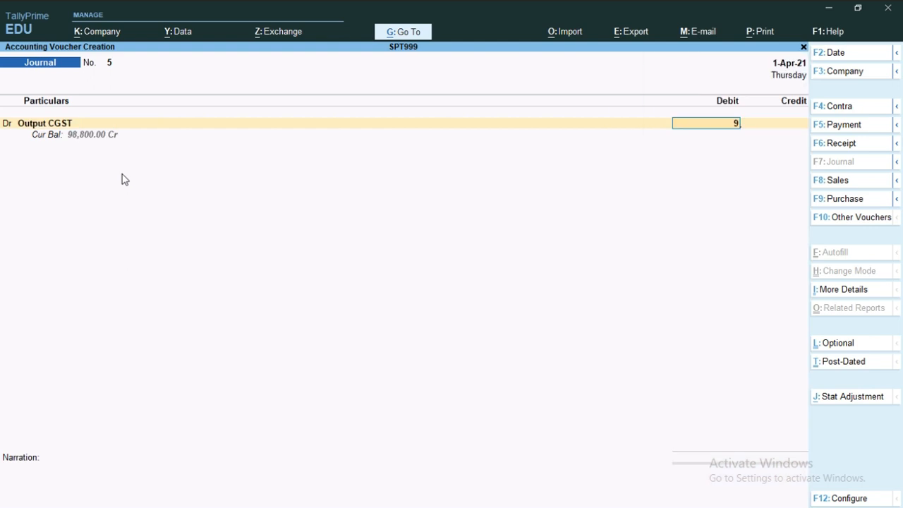
{"action": "type", "text": "98,800"}
{"action": "key", "text": "Return"}
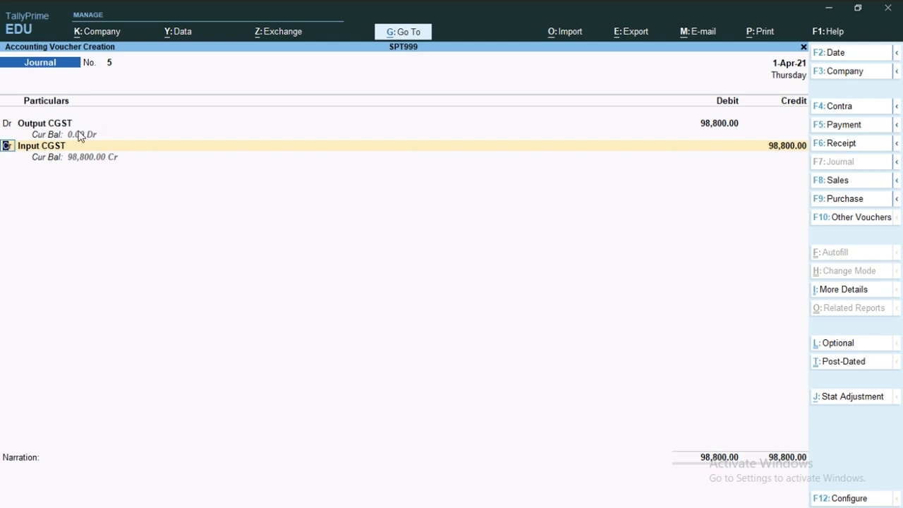
Make the second line a debit entry for Output SGST with 94,000
{"action": "key", "text": "d"}
{"action": "key", "text": "Return"}
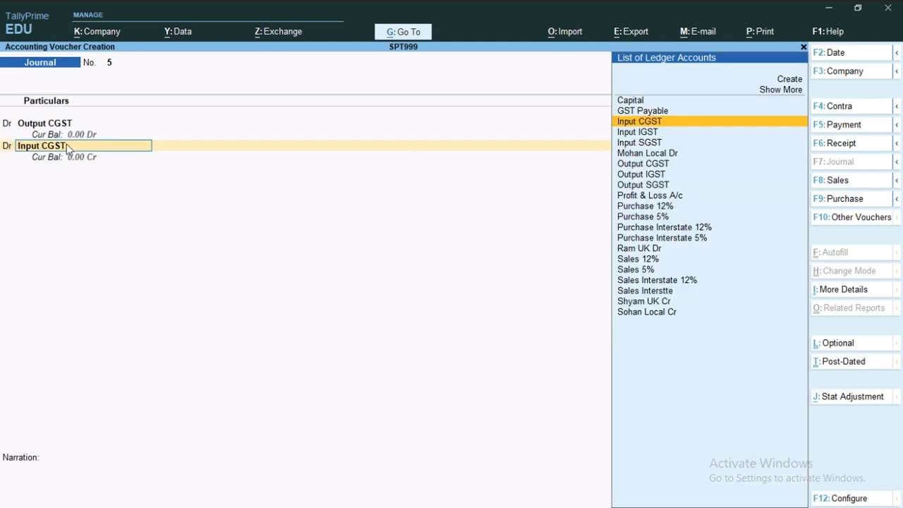
{"action": "type", "text": "Ou"}
{"action": "key", "text": "Down"}
{"action": "key", "text": "Down"}
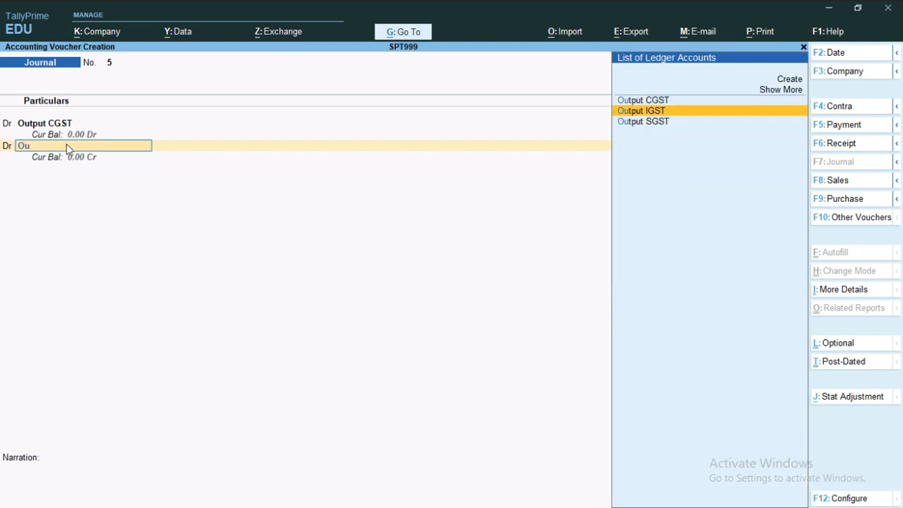
{"action": "key", "text": "Return"}
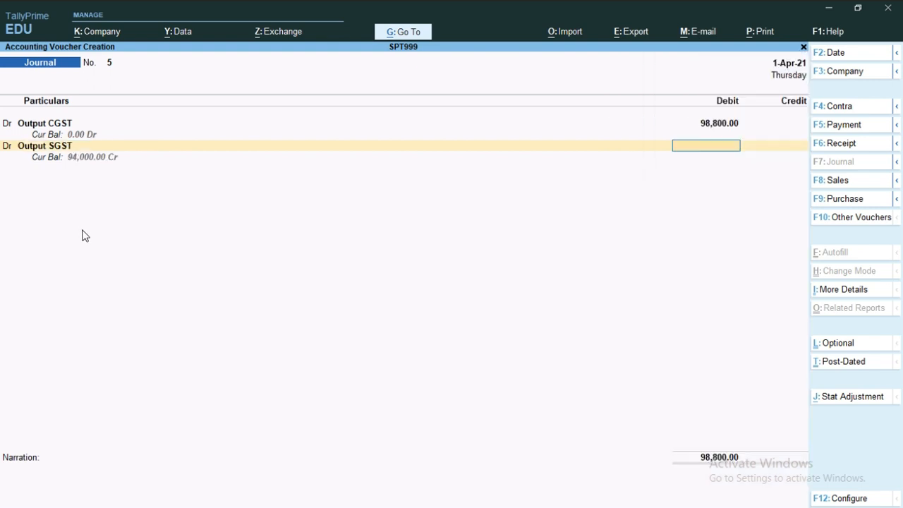
{"action": "type", "text": "94000"}
{"action": "key", "text": "Return"}
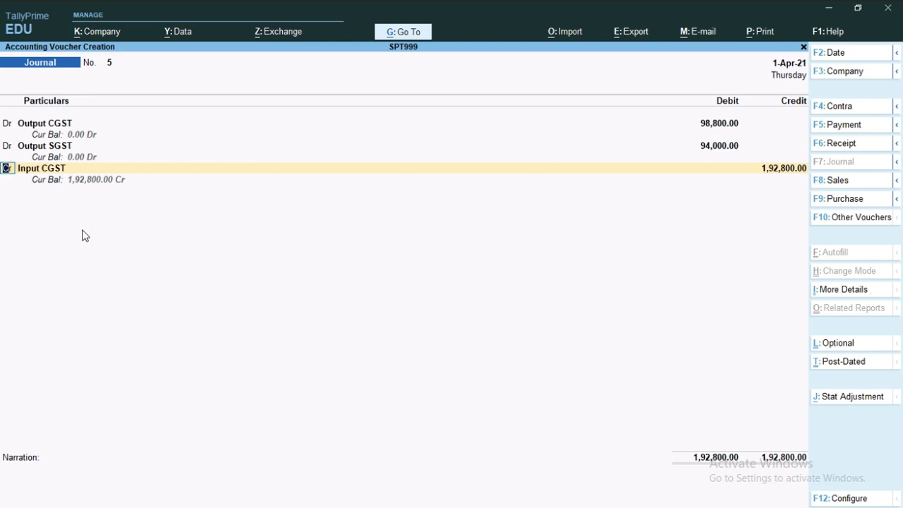
Credit GST Payable with 1,92,800 and save the journal voucher
{"action": "key", "text": "Return"}
{"action": "key", "text": "Up"}
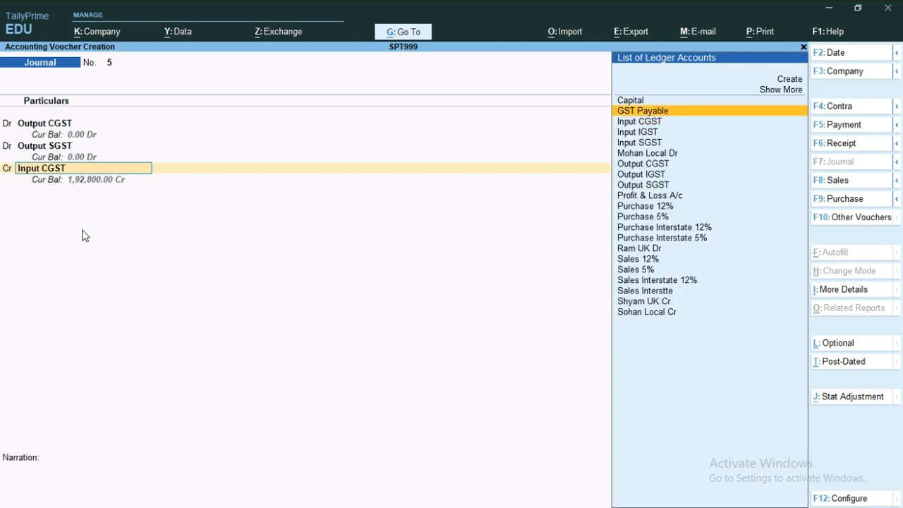
{"action": "key", "text": "Return"}
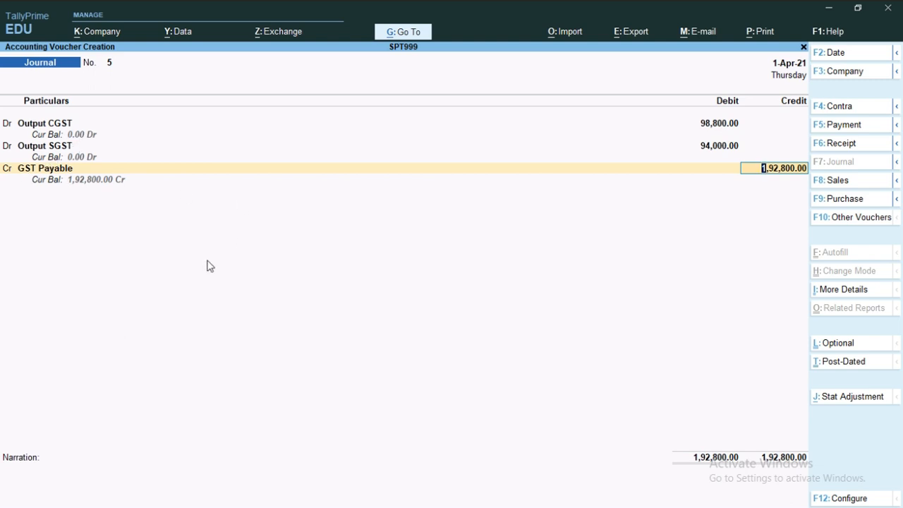
{"action": "key", "text": "Return"}
{"action": "key", "text": "Return"}
{"action": "key", "text": "Return"}
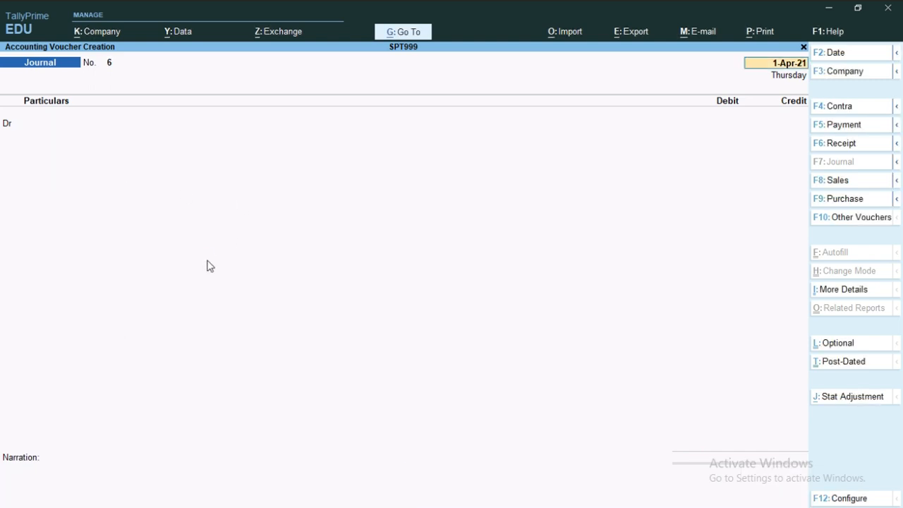
Open the Duties & Taxes group summary to check the GST Payable balance, and close the report
{"action": "key", "text": "Escape"}
{"action": "key", "text": "d"}
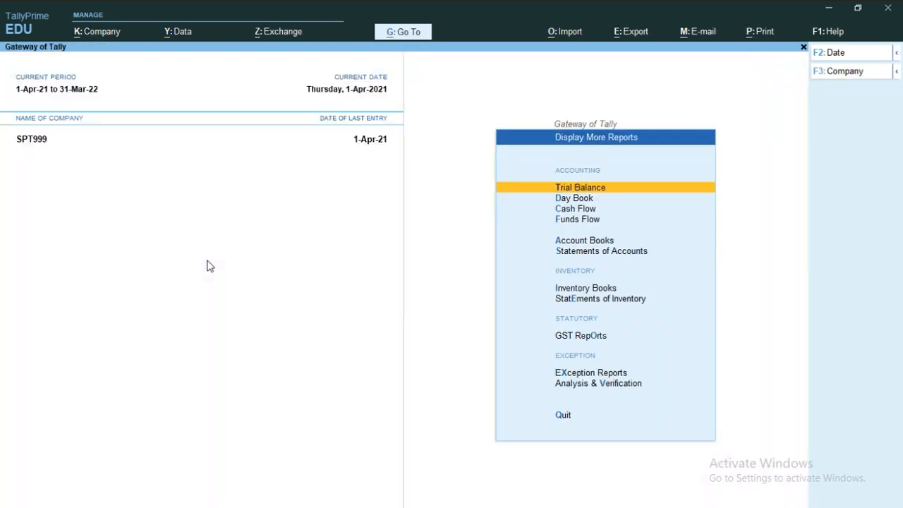
{"action": "type", "text": "ag"}
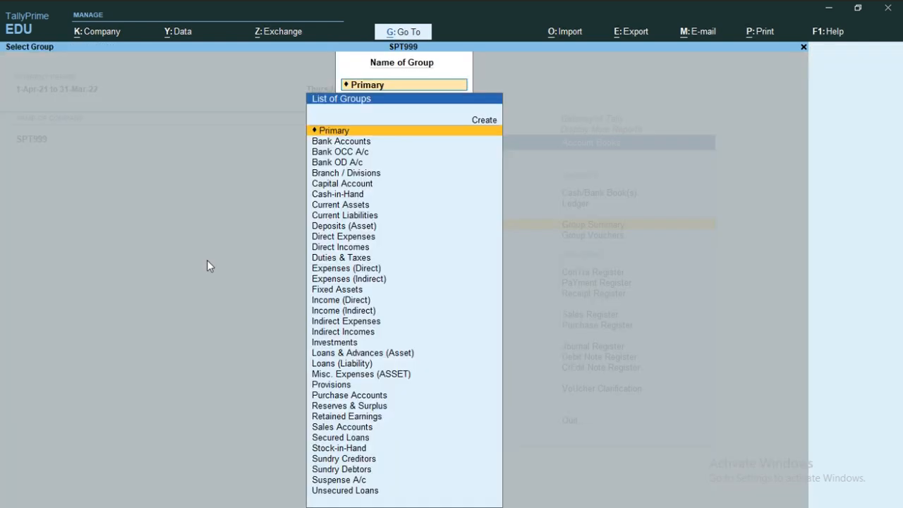
{"action": "type", "text": "du"}
{"action": "key", "text": "Return"}
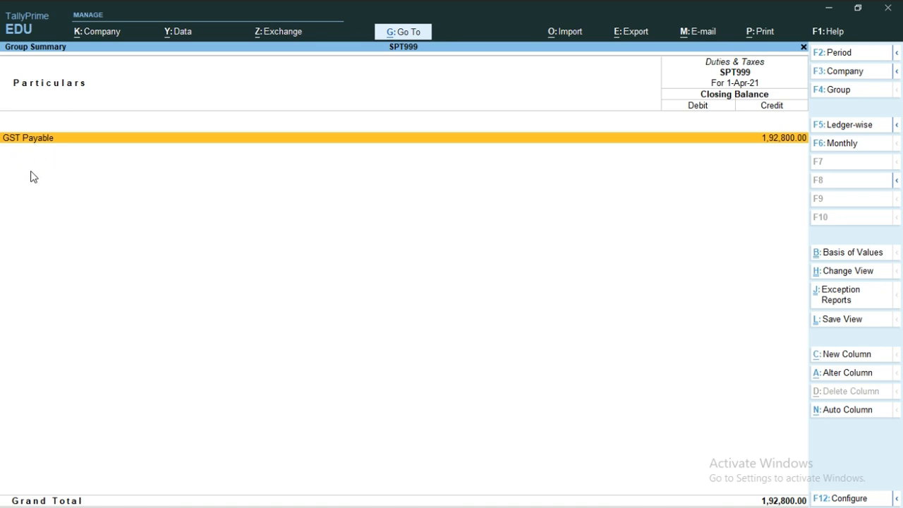
{"action": "key", "text": "Escape"}
{"action": "key", "text": "Escape"}
{"action": "key", "text": "Escape"}
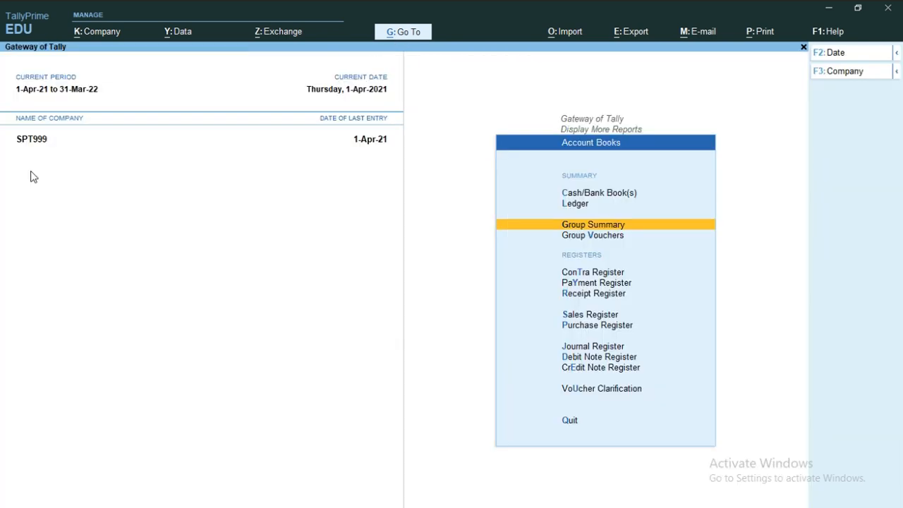
Start a payment voucher and debit GST Payable with 1,92,800
{"action": "key", "text": "Down"}
{"action": "key", "text": "Down"}
{"action": "key", "text": "Down"}
{"action": "key", "text": "Down"}
{"action": "key", "text": "Down"}
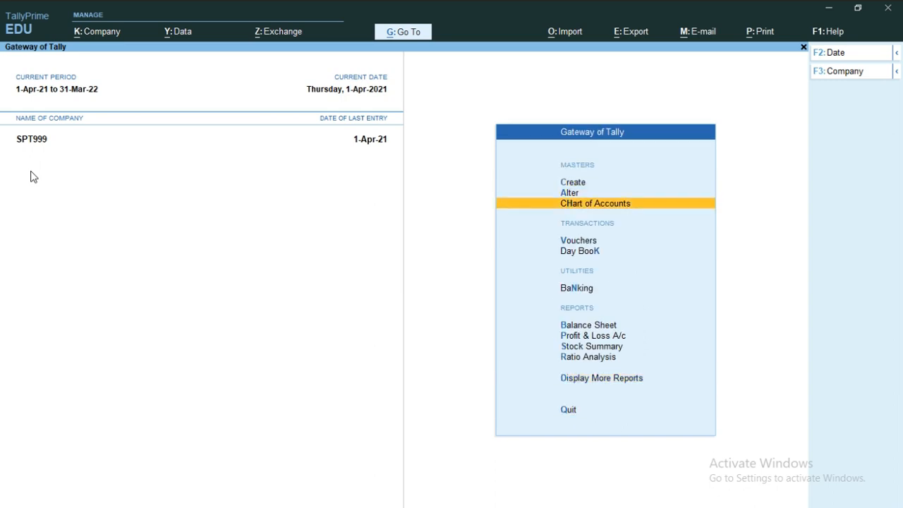
{"action": "key", "text": "Return"}
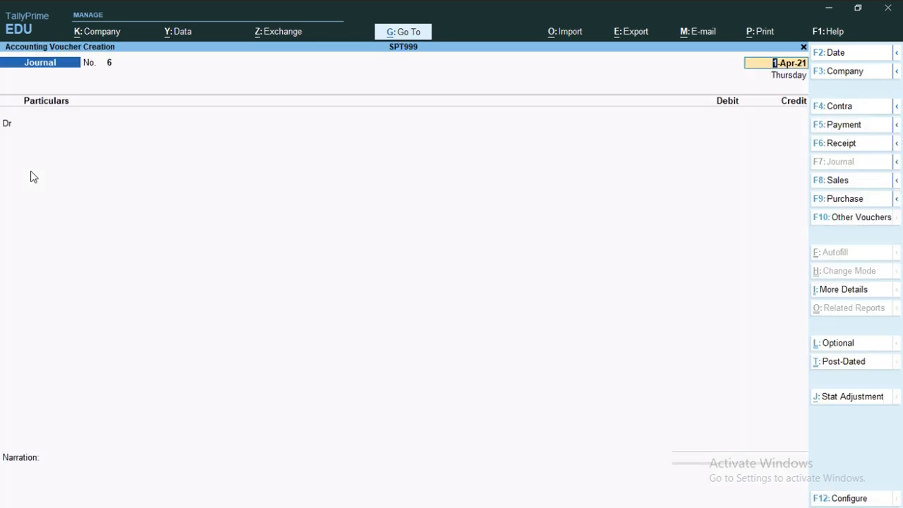
{"action": "key", "text": "Return"}
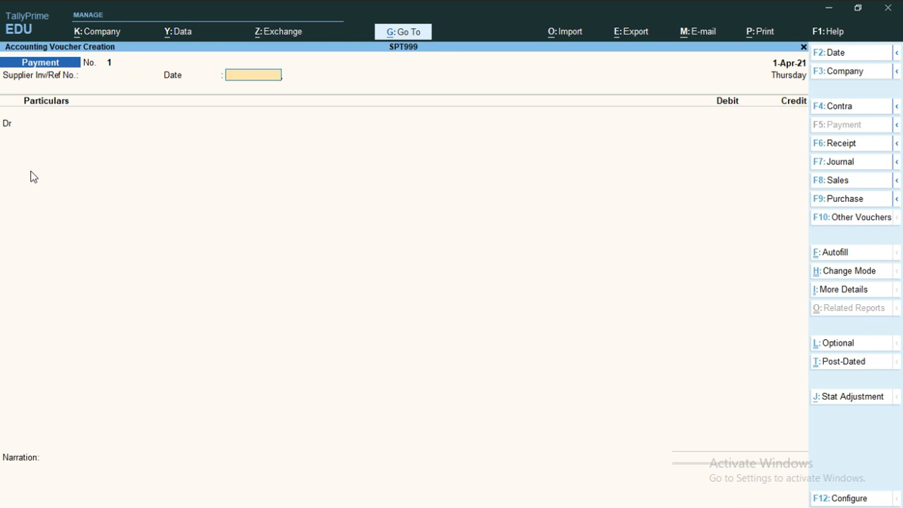
{"action": "key", "text": "Return"}
{"action": "type", "text": "Gs"}
{"action": "key", "text": "Return"}
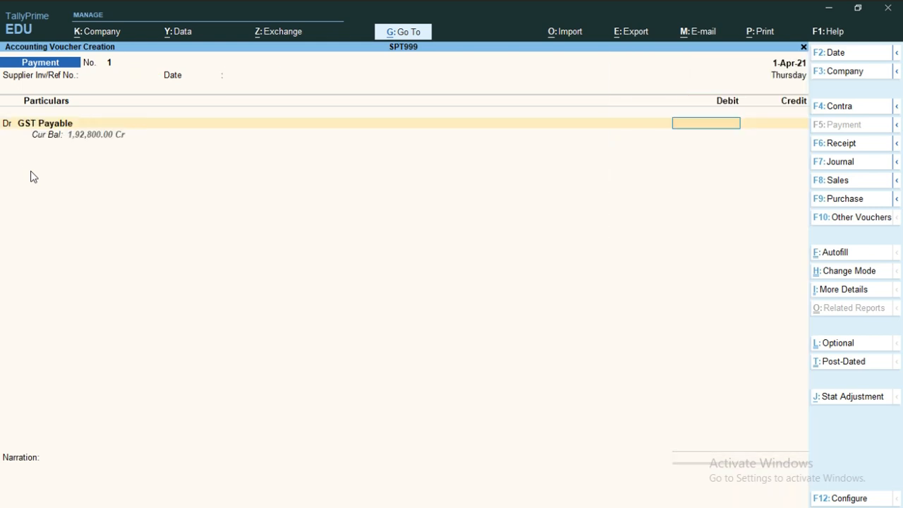
{"action": "type", "text": "192800"}
{"action": "key", "text": "Return"}
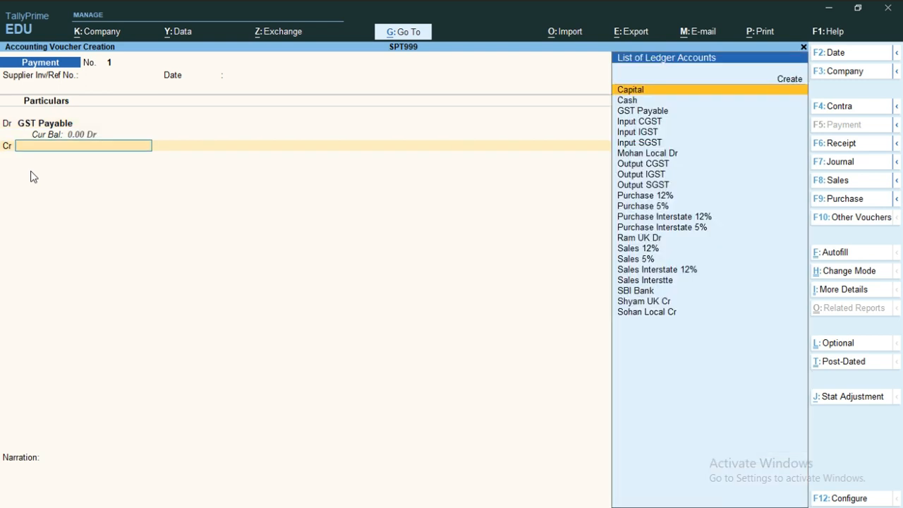
{"action": "type", "text": "Cas"}
{"action": "key", "text": "BackSpace"}
{"action": "key", "text": "BackSpace"}
{"action": "key", "text": "BackSpace"}
{"action": "key", "text": "BackSpace"}
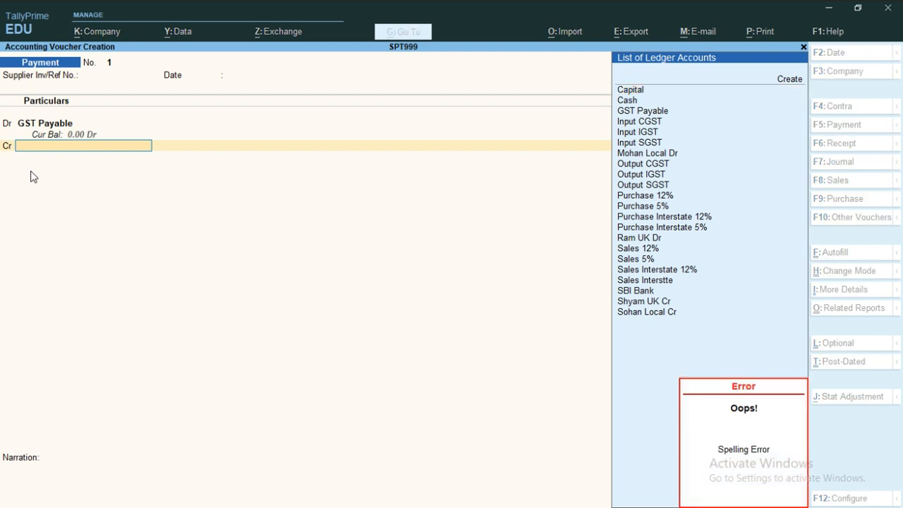
Credit SBI Bank with 1,92,800, leave the narration empty and save the payment voucher
{"action": "type", "text": "S"}
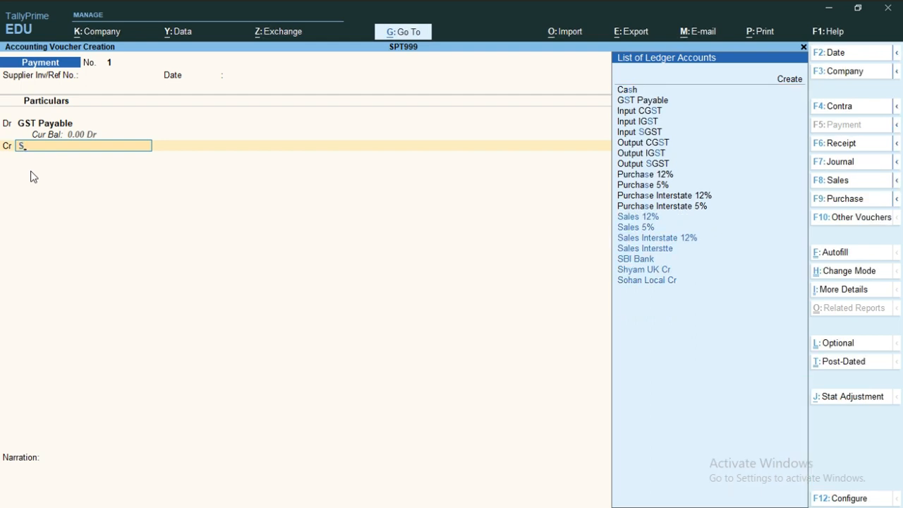
{"action": "key", "text": "Up"}
{"action": "key", "text": "Up"}
{"action": "key", "text": "Return"}
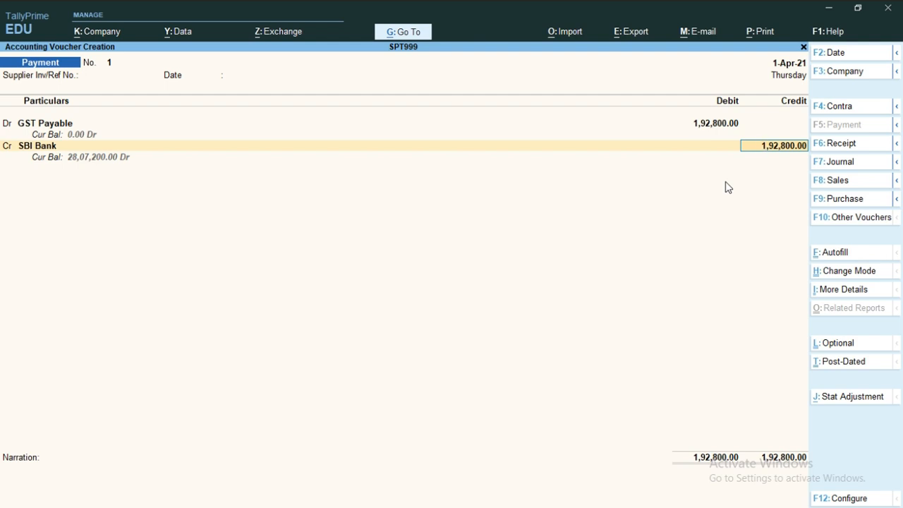
{"action": "key", "text": "Return"}
{"action": "key", "text": "Return"}
{"action": "key", "text": "Return"}
{"action": "key", "text": "Return"}
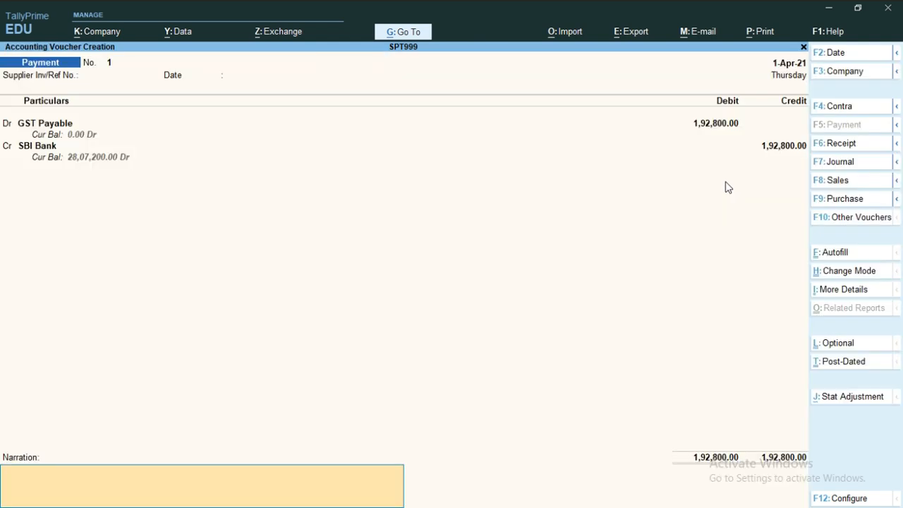
{"action": "key", "text": "Return"}
{"action": "key", "text": "y"}
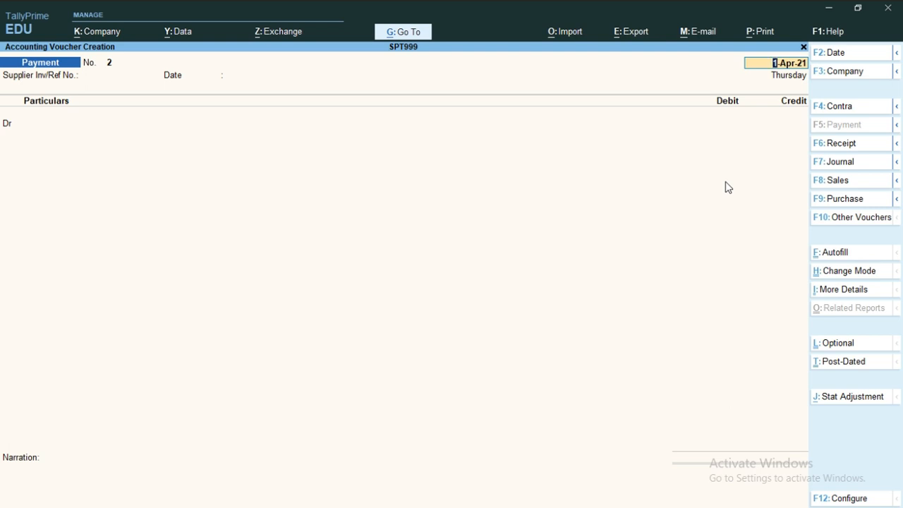
Leave the blank payment voucher and return to the Gateway of Tally without quitting the program
{"action": "key", "text": "BackSpace"}
{"action": "key", "text": "Escape"}
{"action": "key", "text": "Escape"}
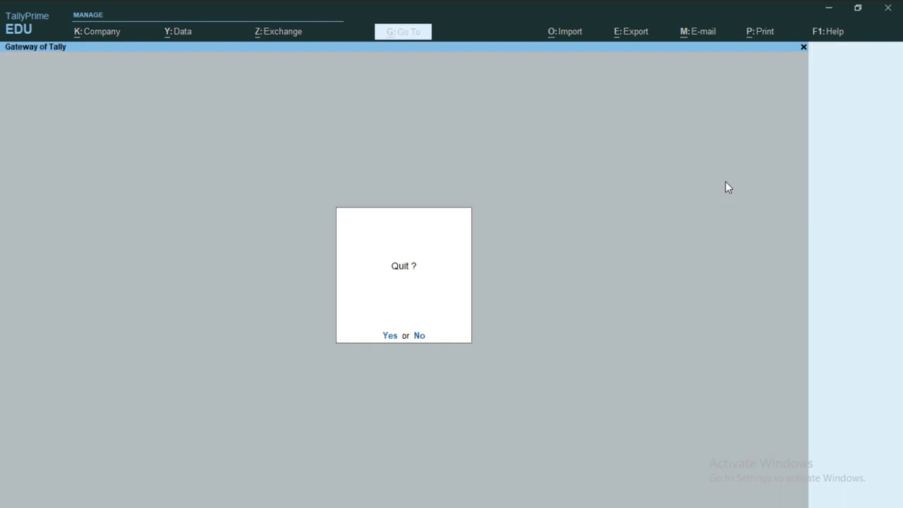
{"action": "key", "text": "n"}
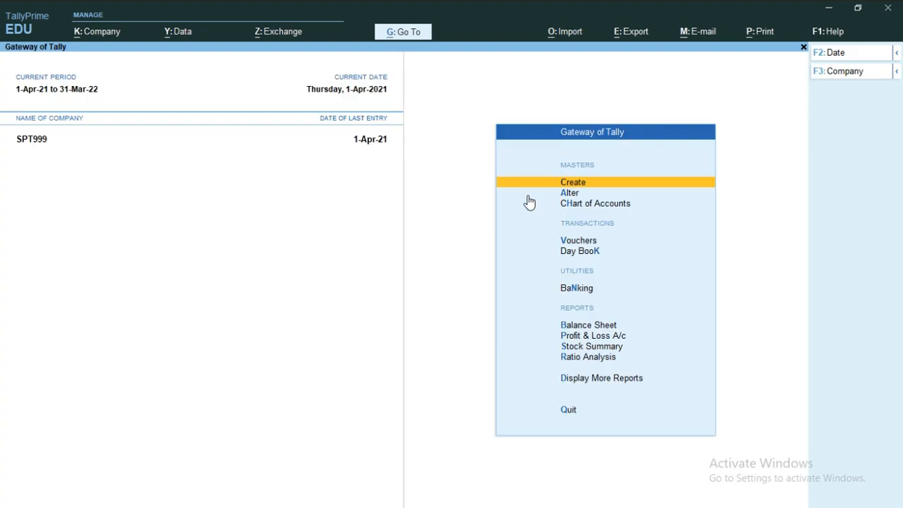